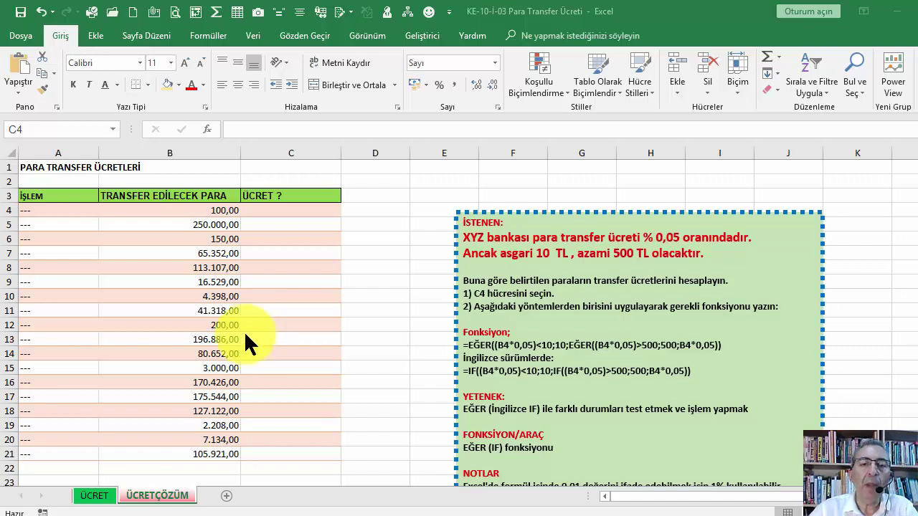
# Enter the fee formula =B4*0,05 in cell C4.
pyautogui.click(251, 263)
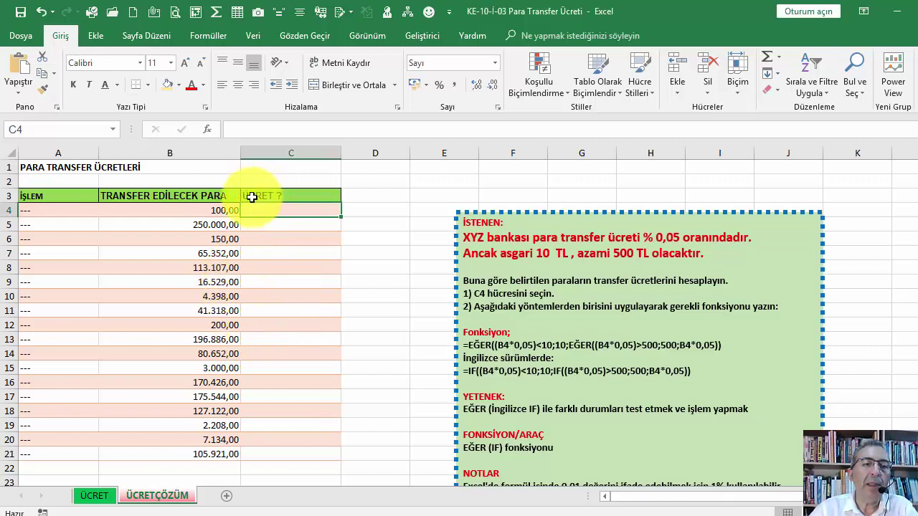
pyautogui.click(266, 239)
pyautogui.click(277, 211)
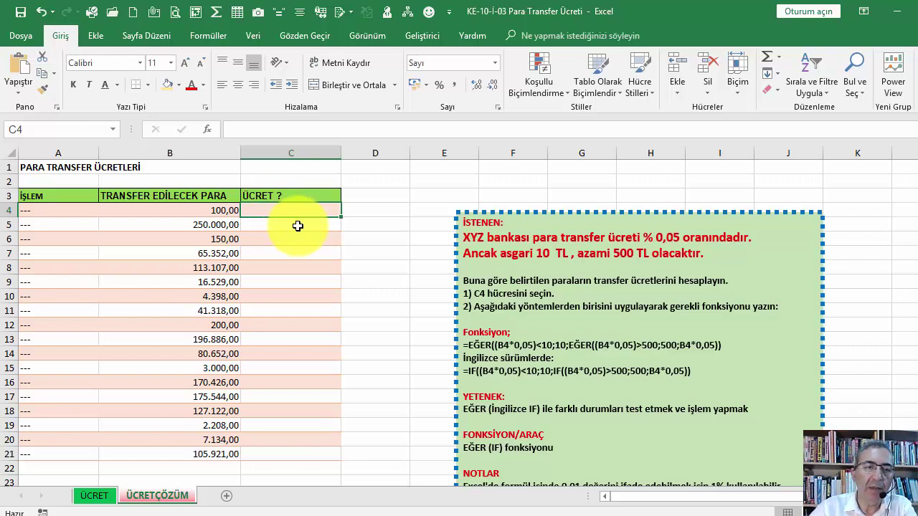
pyautogui.scroll(1, 318, 243)
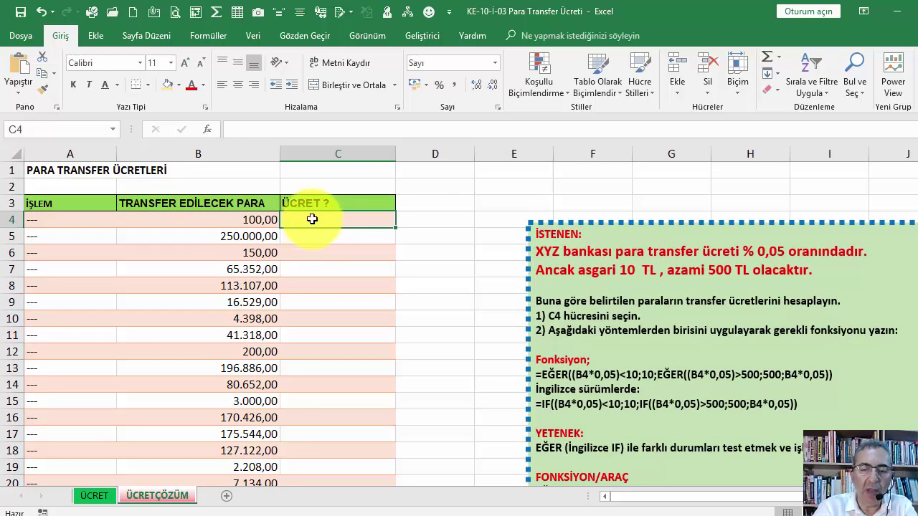
pyautogui.write('=')
pyautogui.click(233, 217)
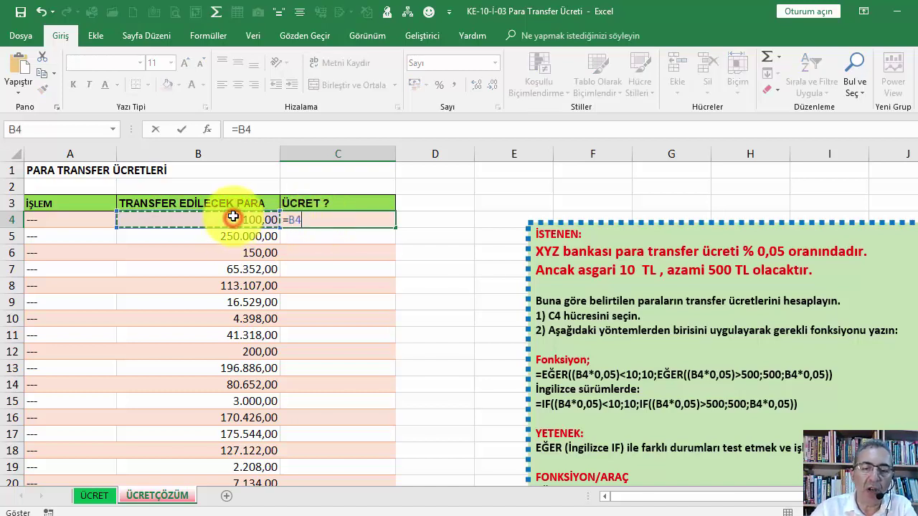
pyautogui.write('0')
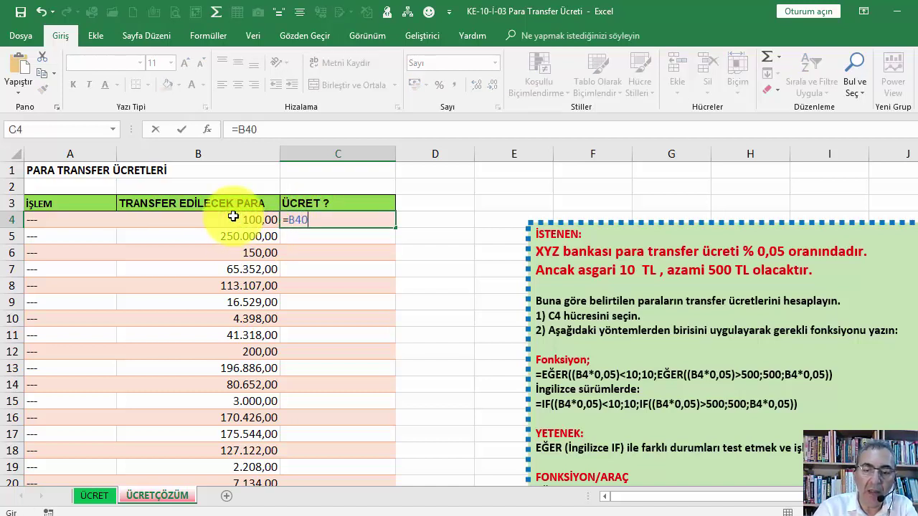
pyautogui.press('BackSpace')
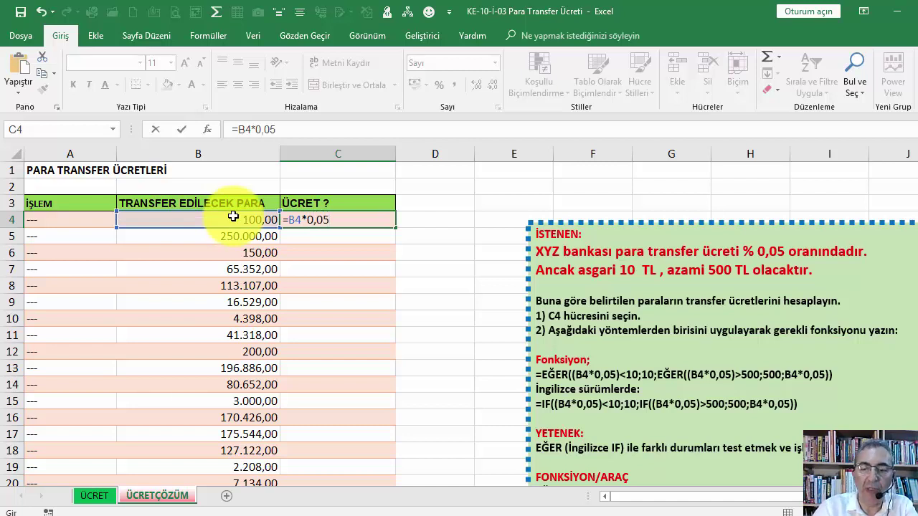
pyautogui.press('Return')
# Copy C4's formula down column C to C21 with the fill handle.
pyautogui.click(326, 218)
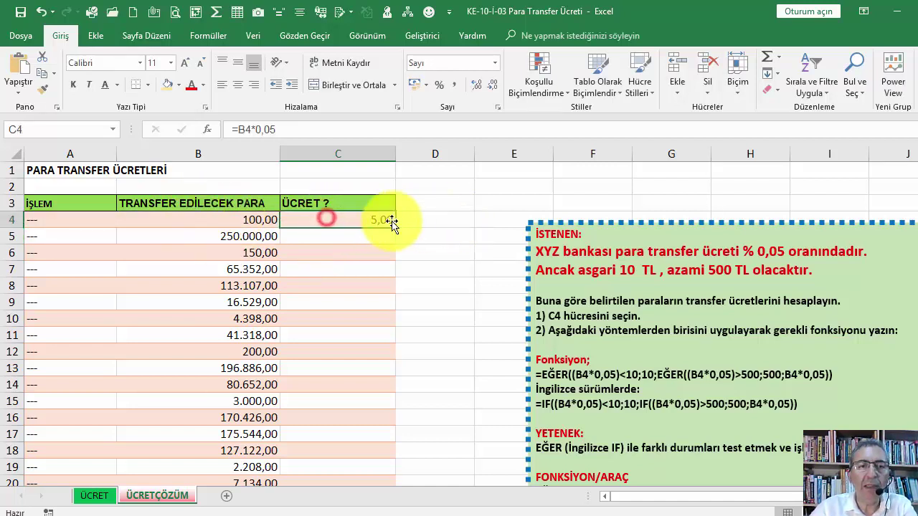
pyautogui.doubleClick(395, 228)
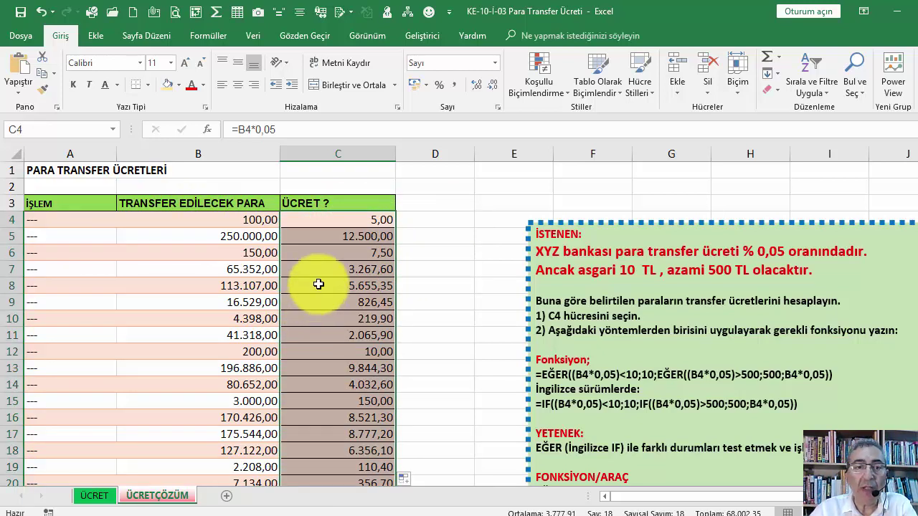
pyautogui.click(348, 220)
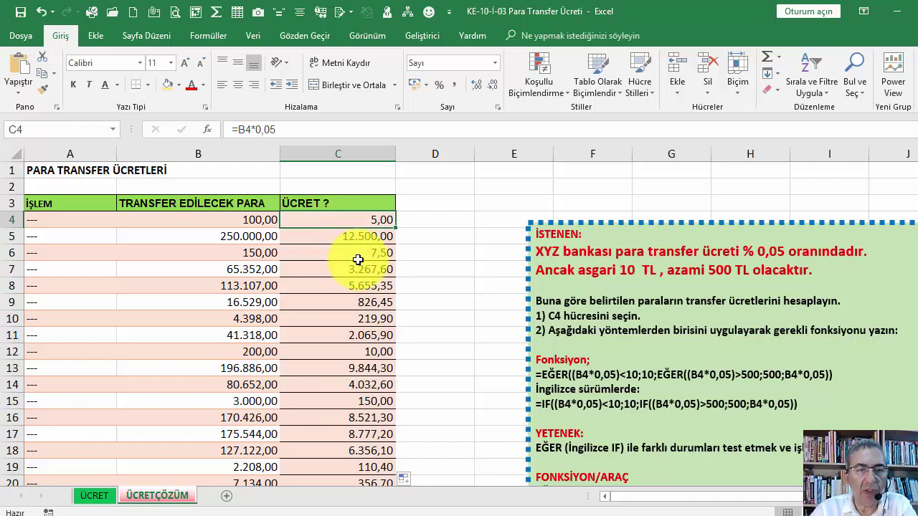
pyautogui.doubleClick(395, 227)
# Apply Fill Without Formatting so column C keeps its alternating row shading.
pyautogui.scroll(-4, 402, 277)
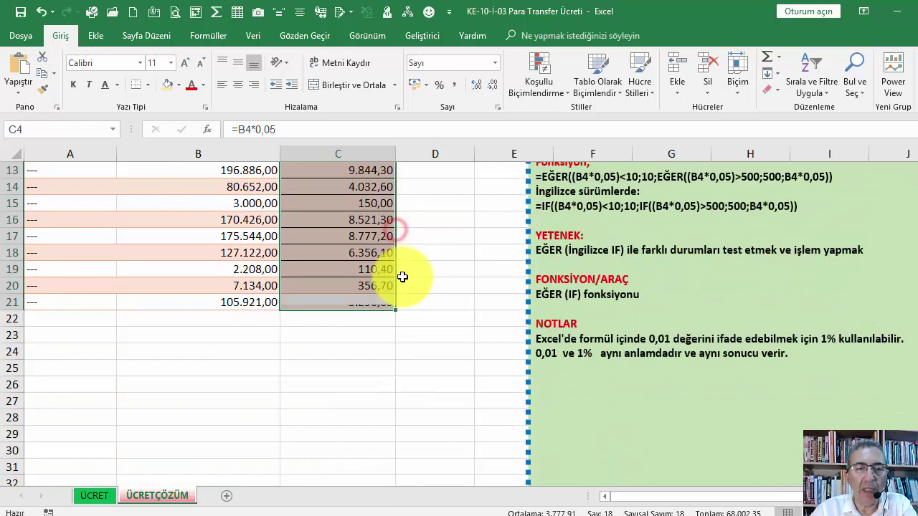
pyautogui.scroll(-1, 402, 277)
pyautogui.click(405, 271)
pyautogui.click(439, 330)
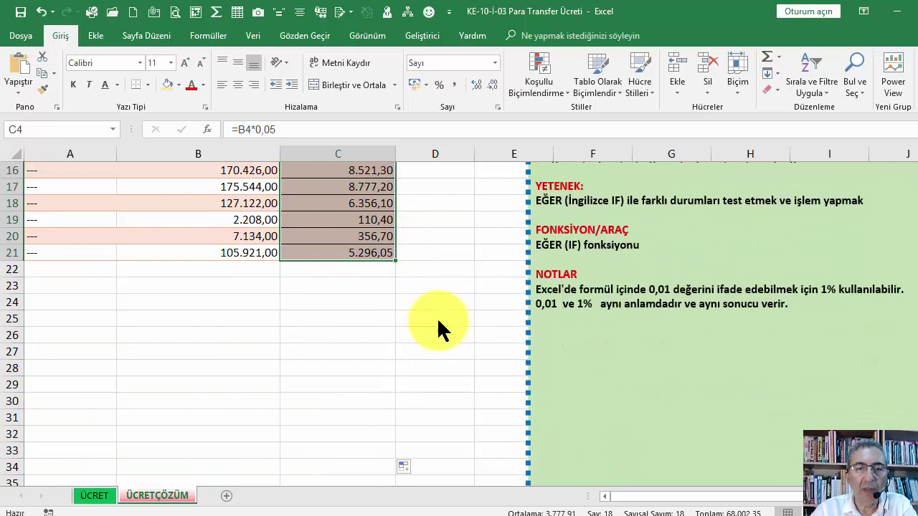
pyautogui.scroll(5, 430, 315)
pyautogui.click(338, 219)
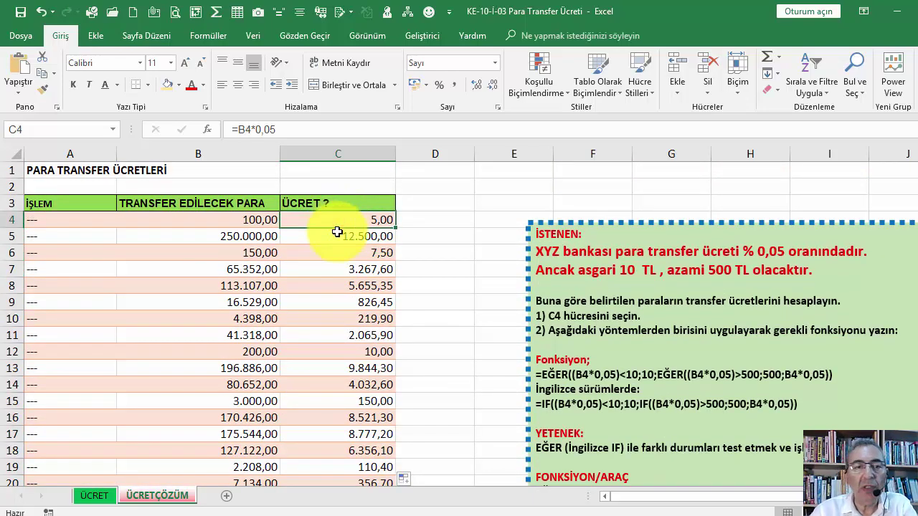
# Compare the B5 amount and C5 fee against the 10 TL minimum from the task text.
pyautogui.click(264, 236)
pyautogui.click(323, 236)
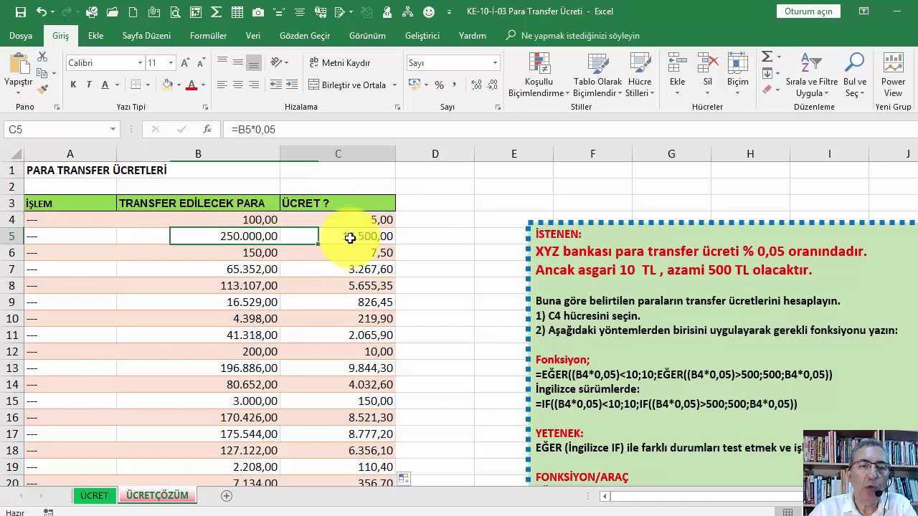
pyautogui.scroll(-4, 283, 315)
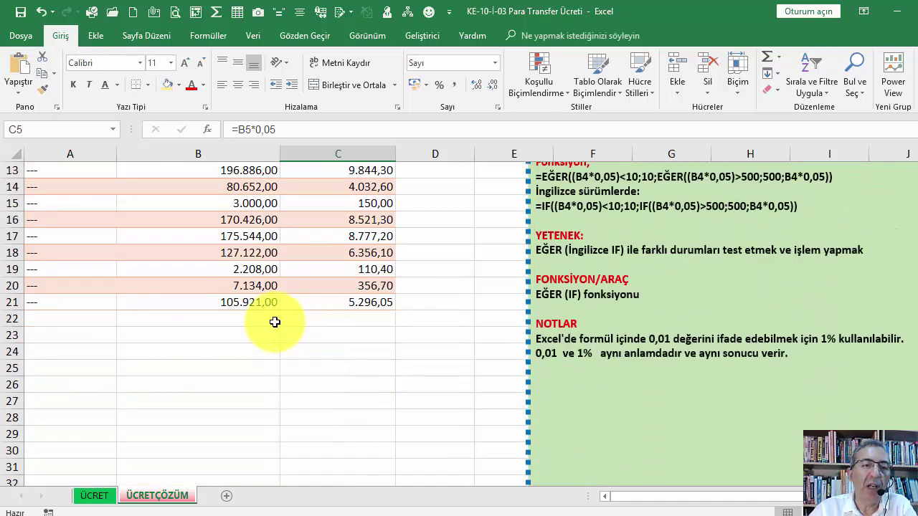
pyautogui.scroll(4, 275, 322)
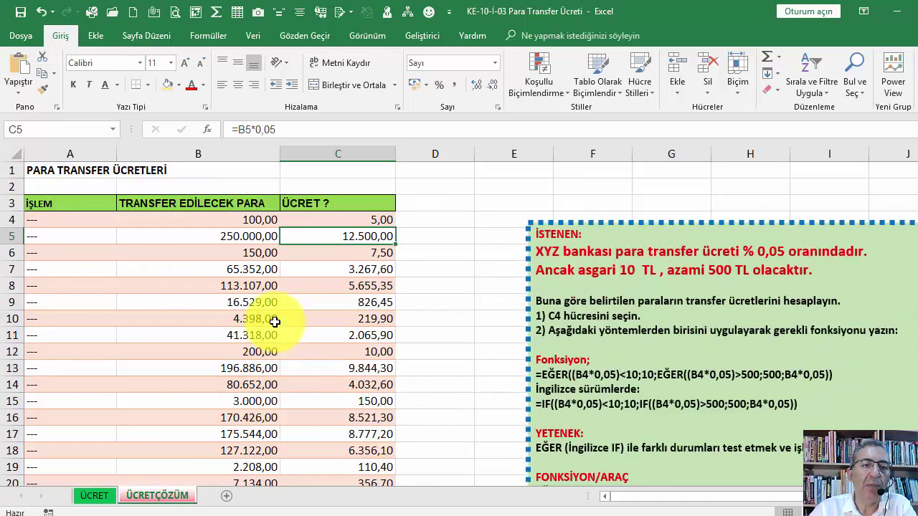
pyautogui.click(212, 239)
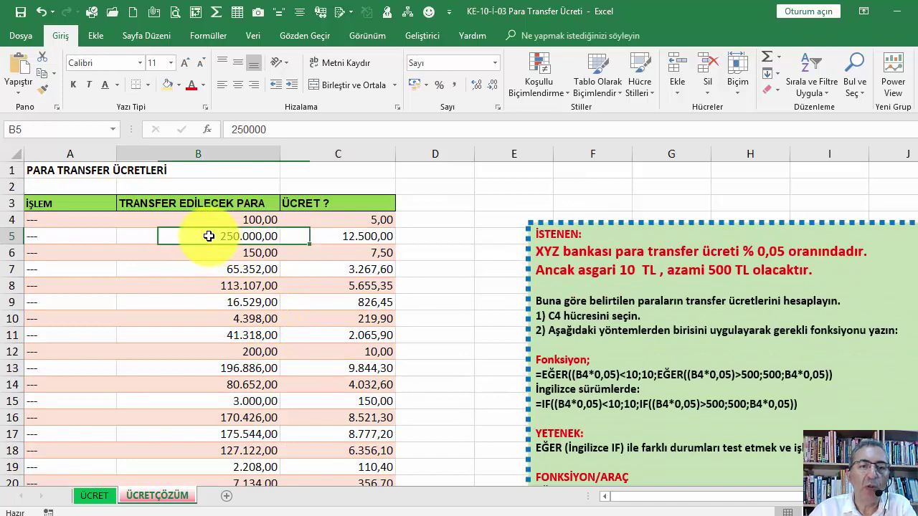
pyautogui.click(349, 238)
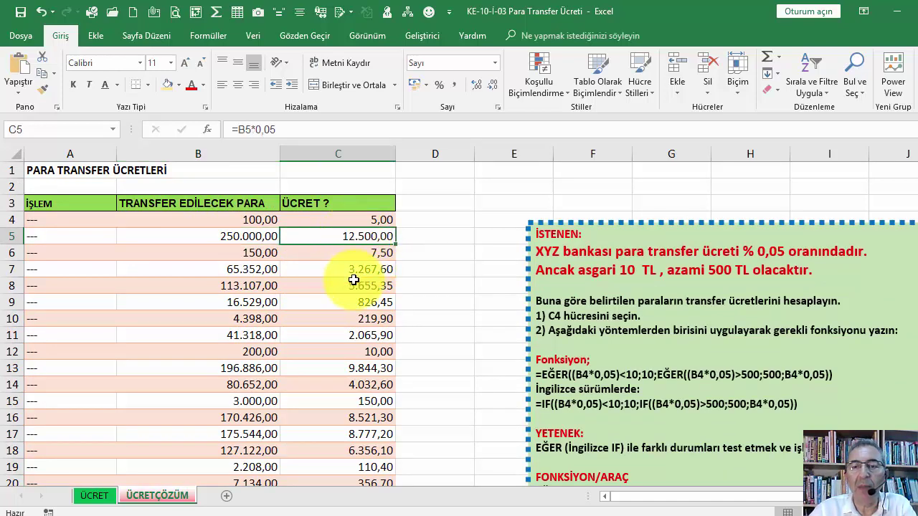
pyautogui.scroll(-4, 357, 298)
pyautogui.scroll(4, 356, 298)
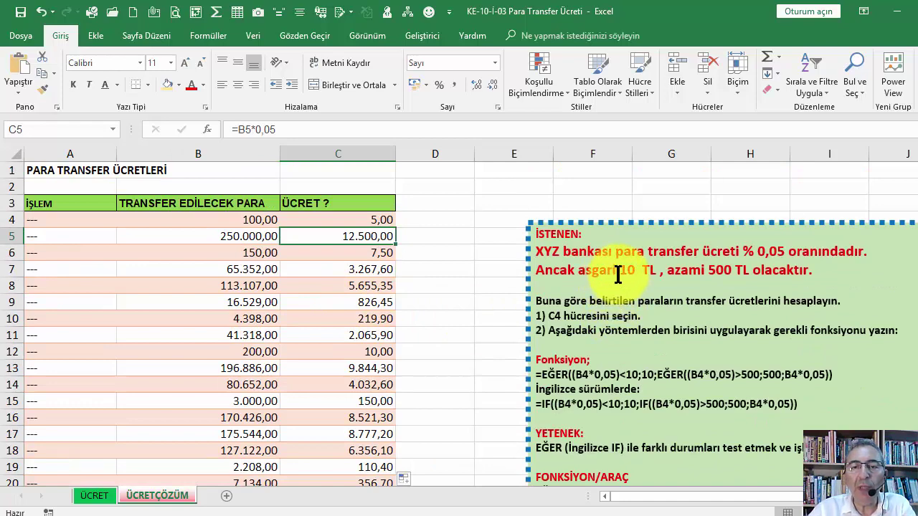
pyautogui.moveTo(621, 272); pyautogui.dragTo(637, 271)
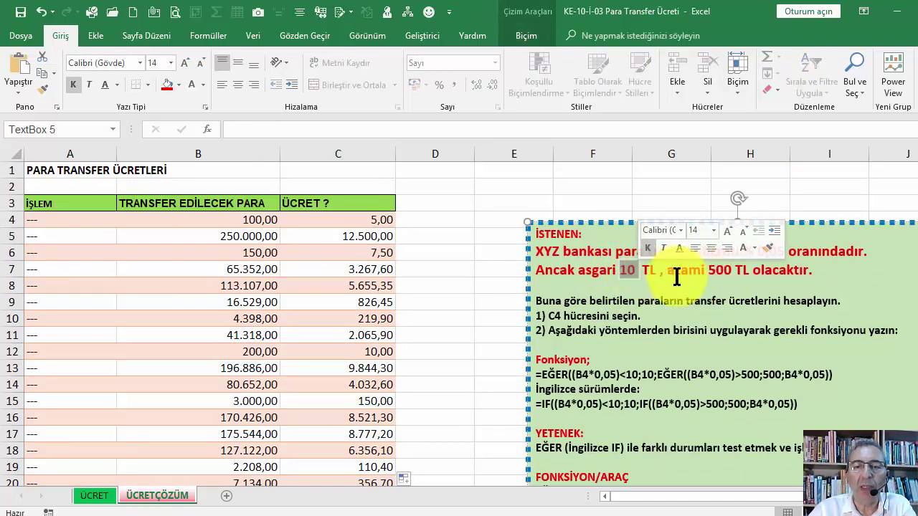
pyautogui.click(638, 270)
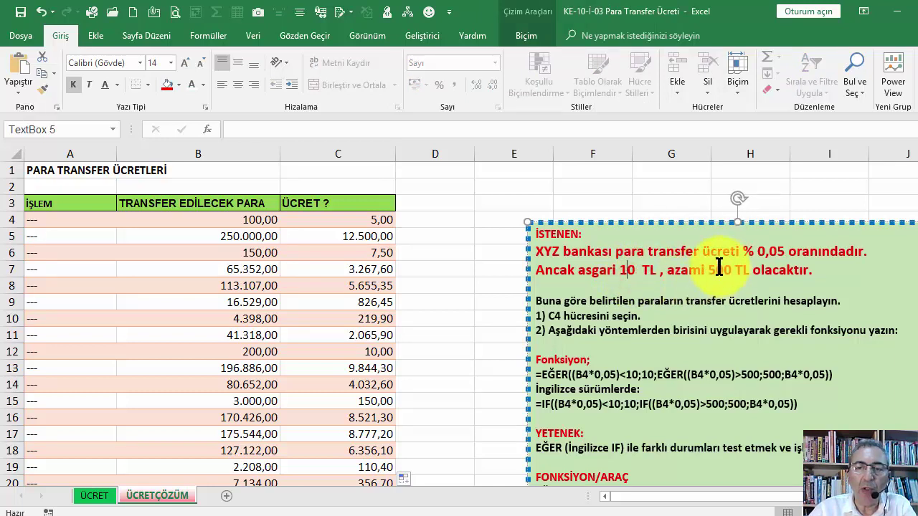
pyautogui.click(366, 252)
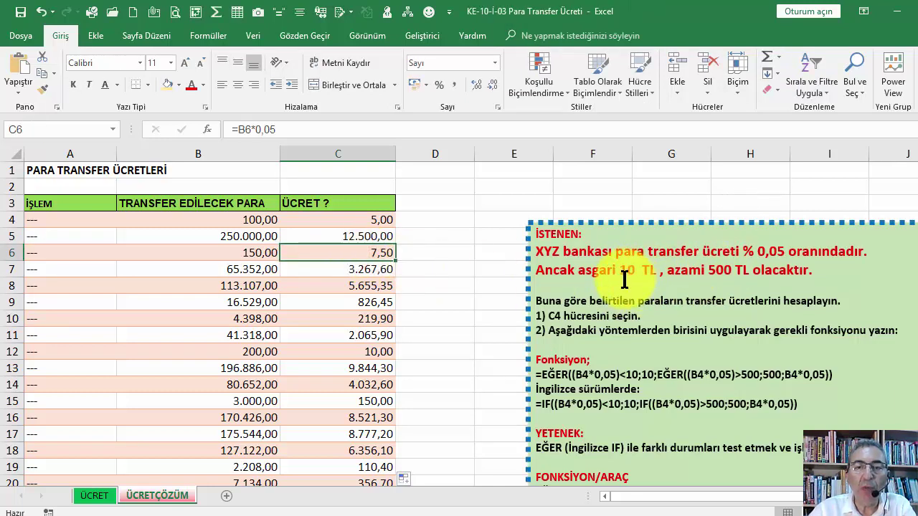
# Review the amounts and fee formulas in C4 through C8.
pyautogui.click(255, 220)
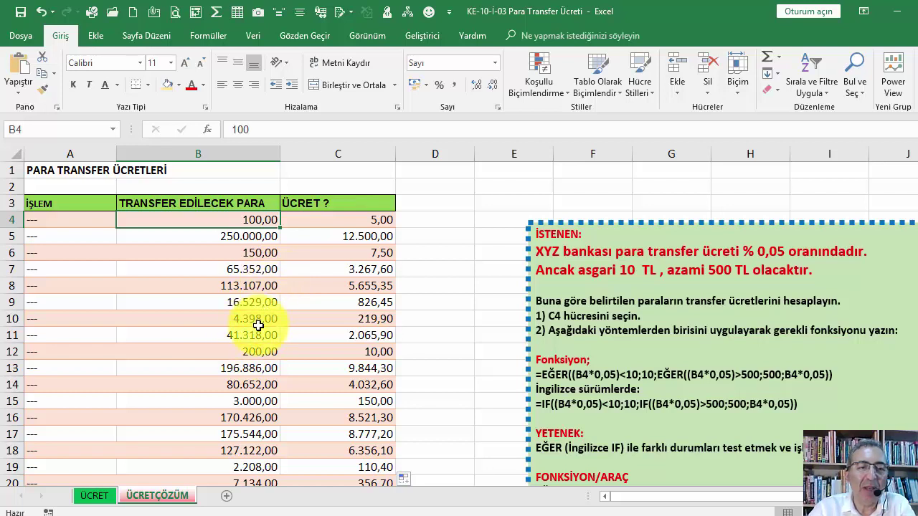
pyautogui.click(373, 237)
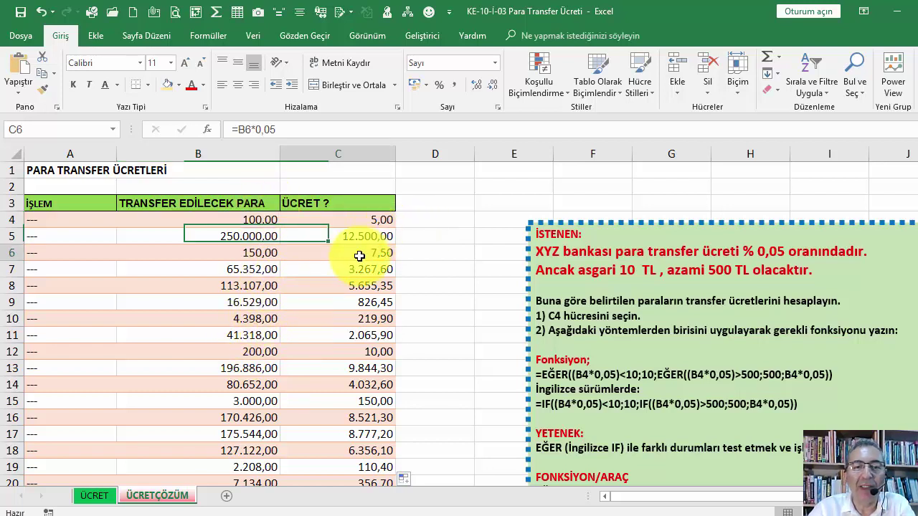
pyautogui.click(360, 254)
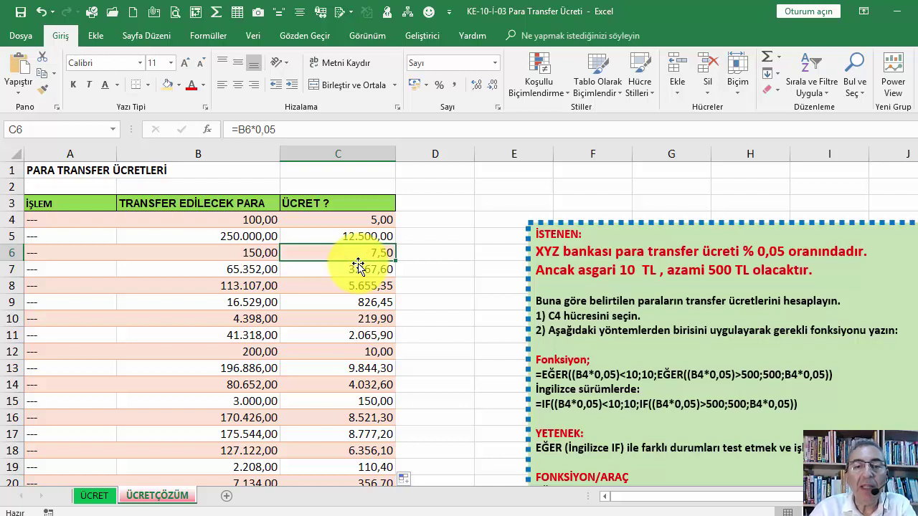
pyautogui.click(355, 219)
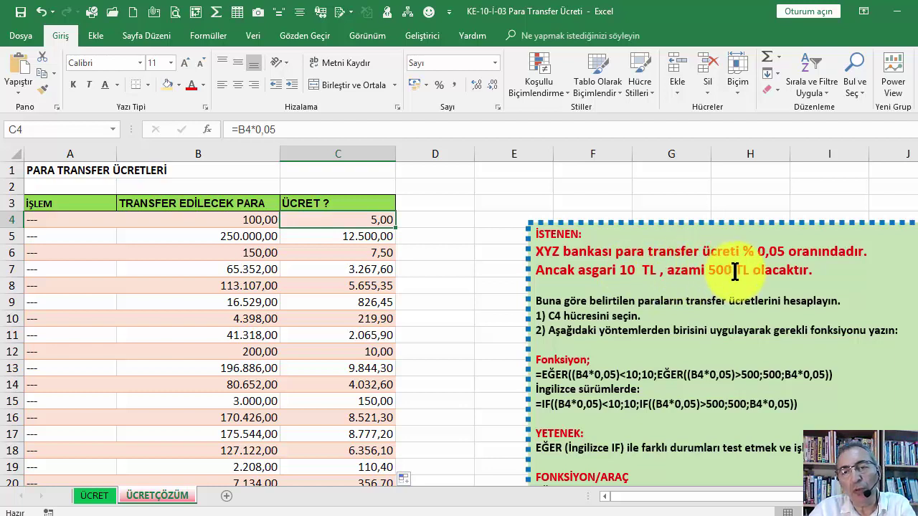
pyautogui.click(361, 280)
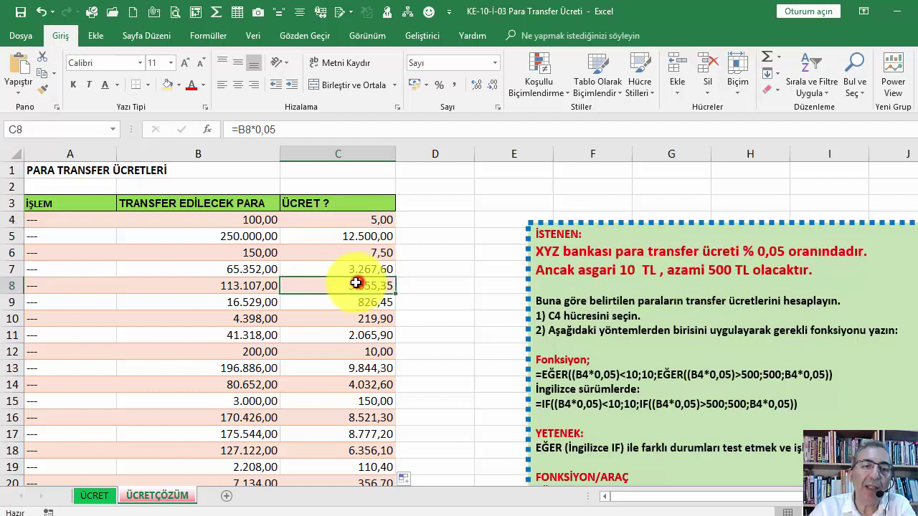
pyautogui.scroll(-5, 349, 312)
pyautogui.scroll(5, 350, 310)
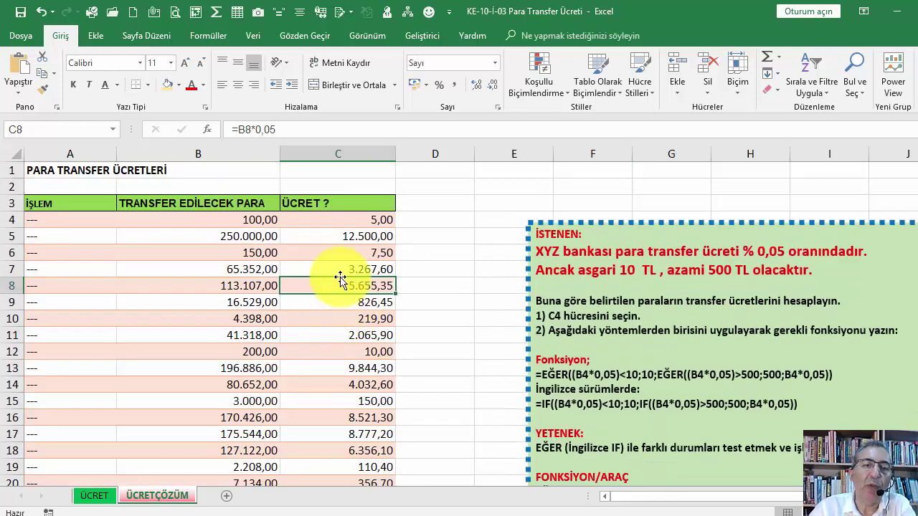
pyautogui.click(336, 224)
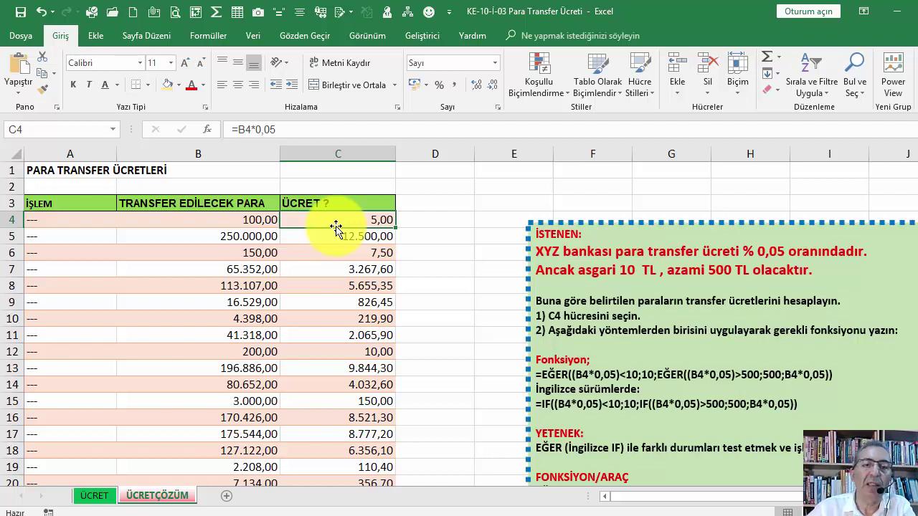
# Paste the =B4*0,05 fee formula into the cells below C4.
pyautogui.moveTo(344, 253); pyautogui.dragTo(344, 235)
pyautogui.hotkey('ctrl', 'v')
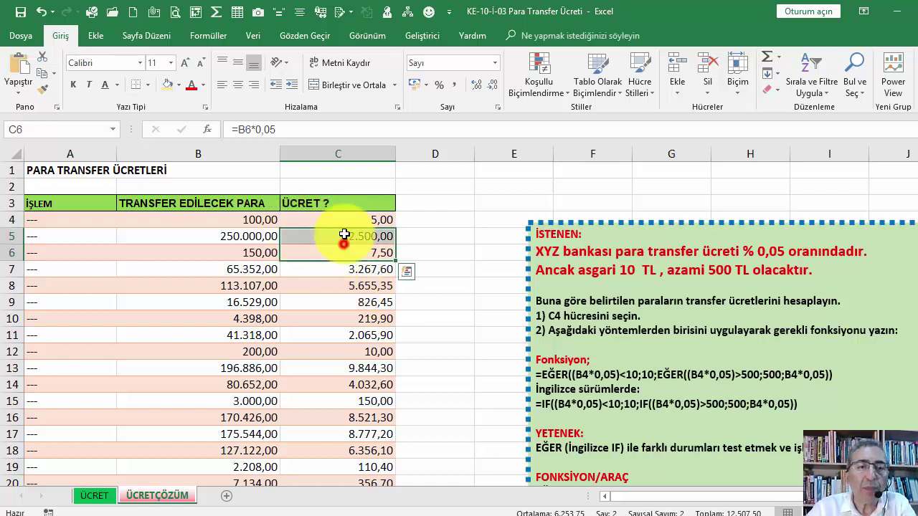
pyautogui.click(343, 223)
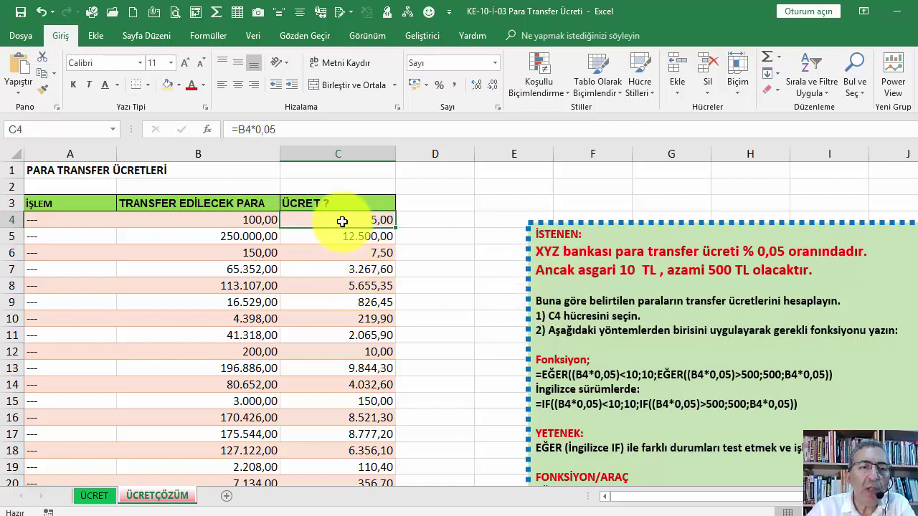
# Clear C4 and insert the EĞER function, found by searching 'eğer' under category Tümü.
pyautogui.press('Delete')
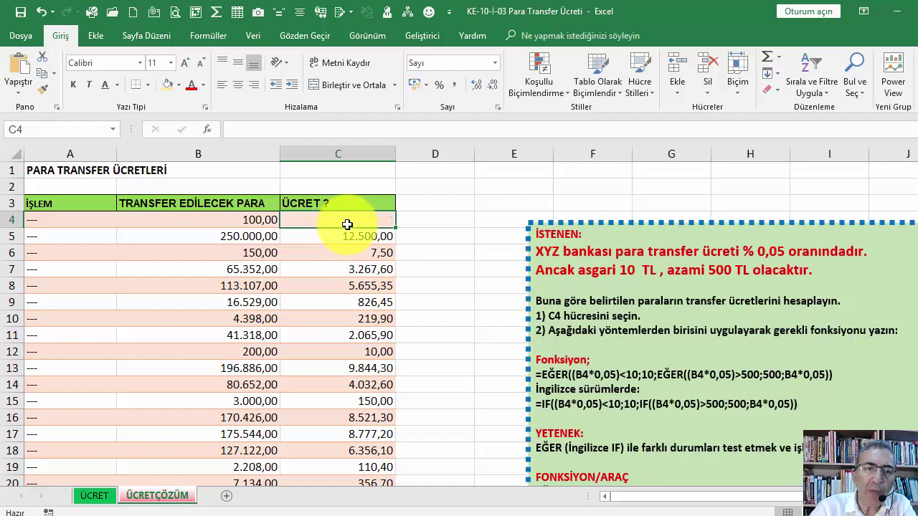
pyautogui.click(207, 129)
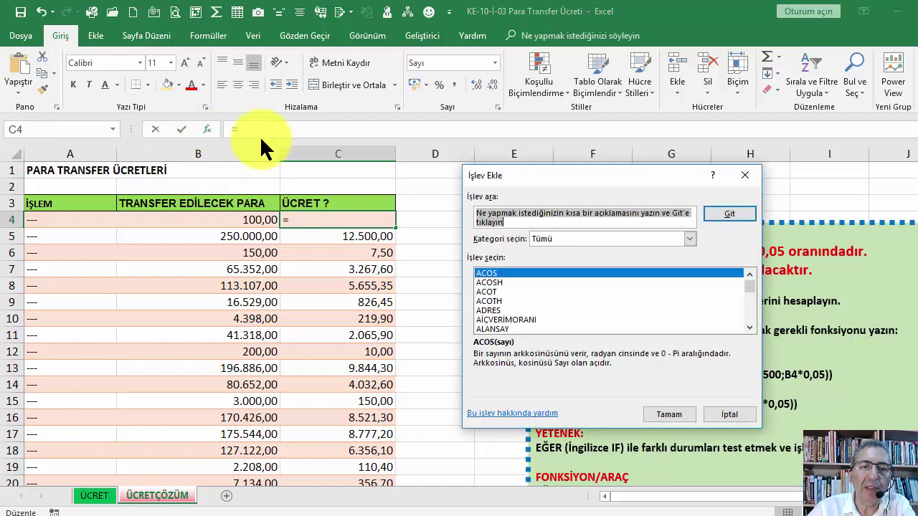
pyautogui.moveTo(505, 174); pyautogui.dragTo(459, 157)
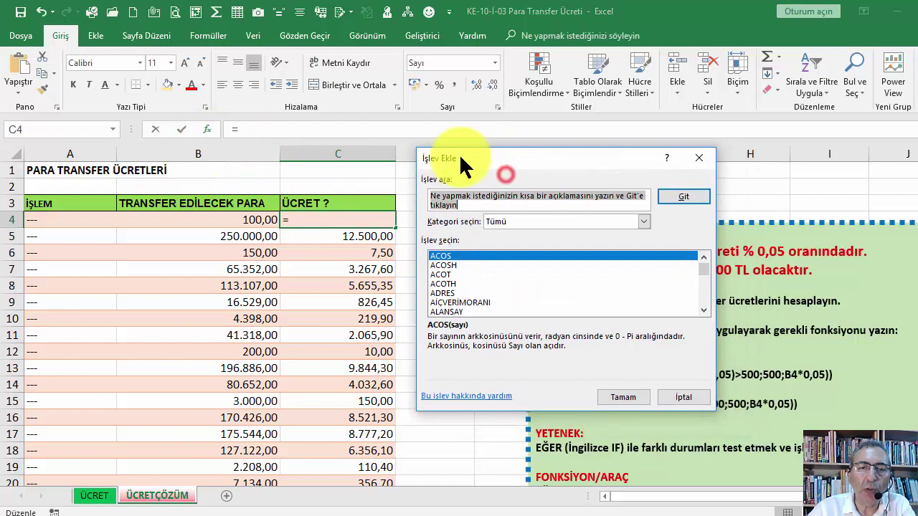
pyautogui.click(514, 220)
pyautogui.click(517, 233)
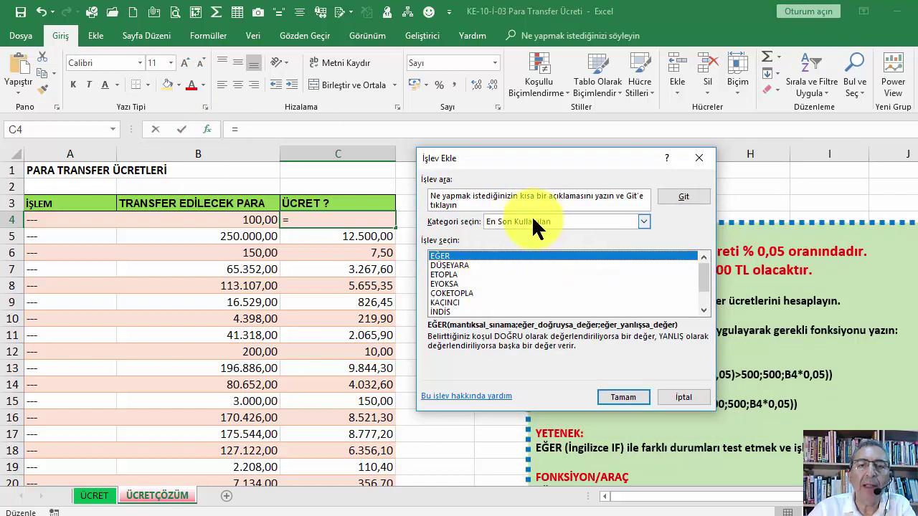
pyautogui.click(511, 221)
pyautogui.click(495, 243)
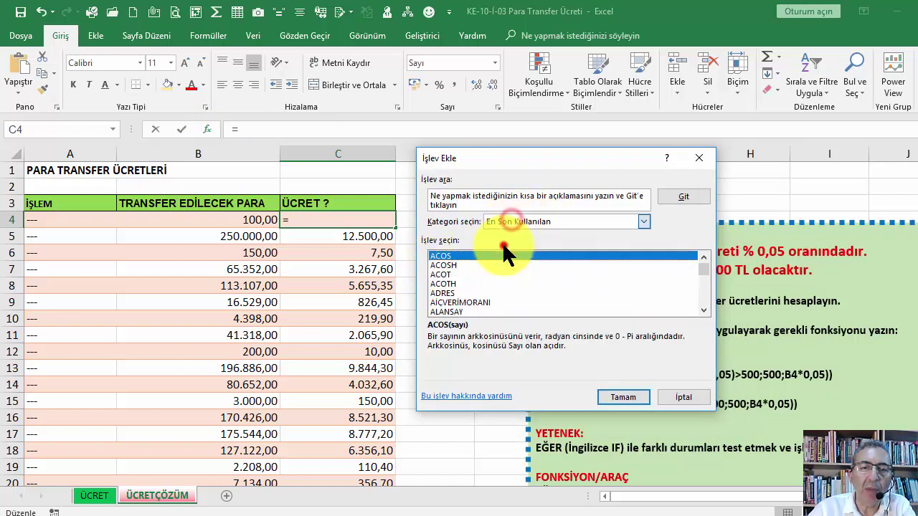
pyautogui.click(459, 265)
pyautogui.write('eğer')
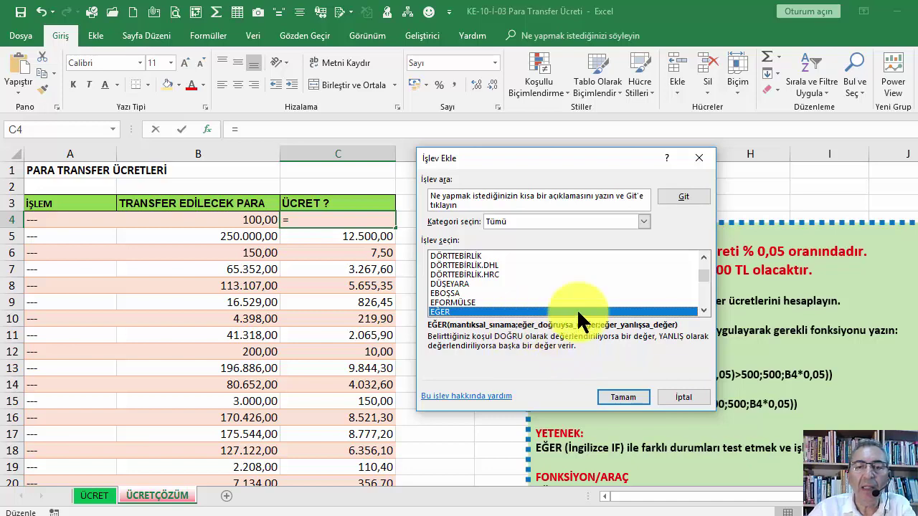
pyautogui.click(625, 394)
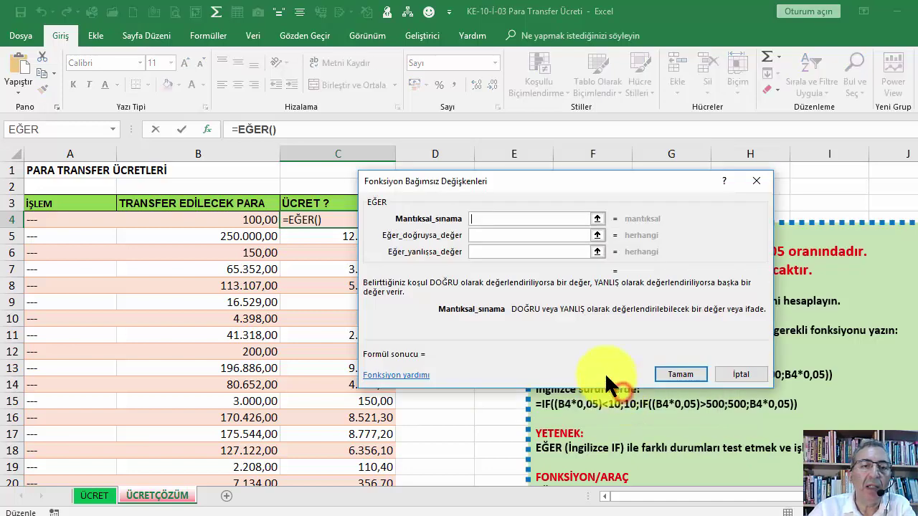
# Set EĞER's logical test to (B4*0,05)<10.
pyautogui.moveTo(521, 178)
pyautogui.mouseDown()
pyautogui.moveTo(607, 203)
pyautogui.moveTo(468, 296)
pyautogui.moveTo(459, 289)
pyautogui.mouseUp()
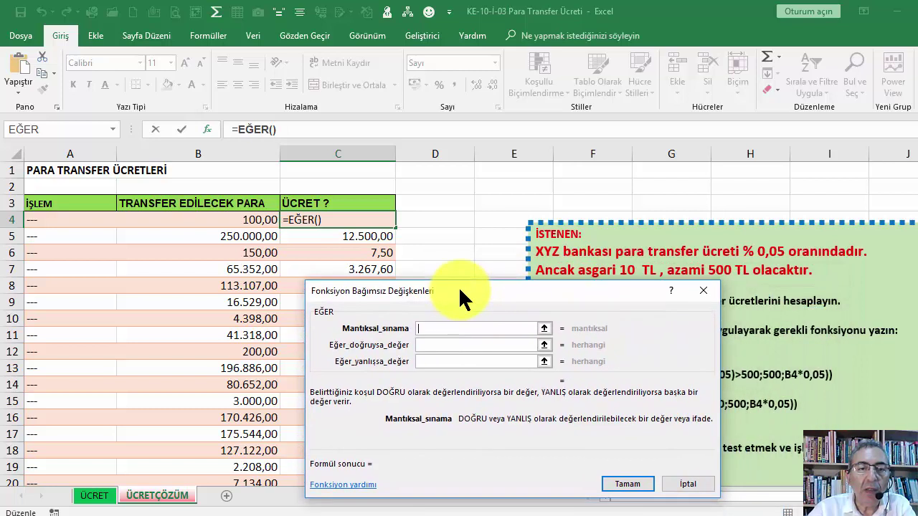
pyautogui.click(253, 223)
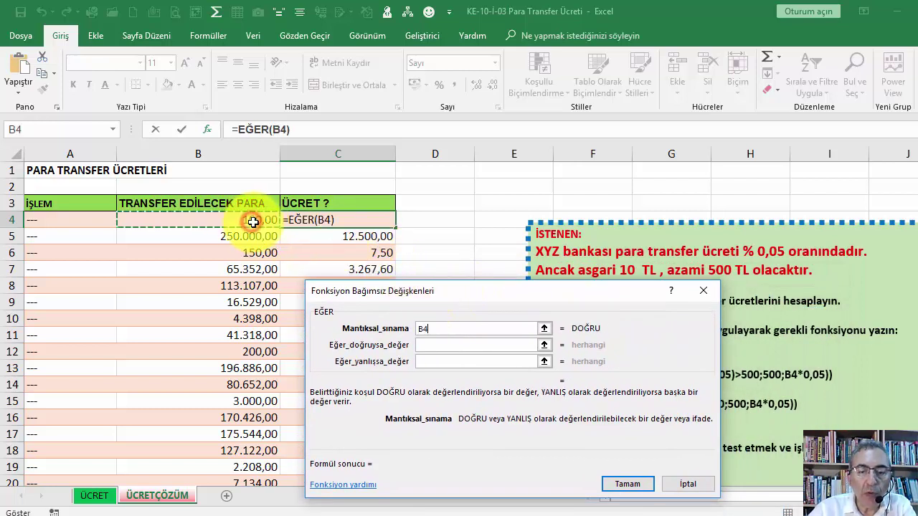
pyautogui.press('BackSpace')
pyautogui.press('BackSpace')
pyautogui.write('(')
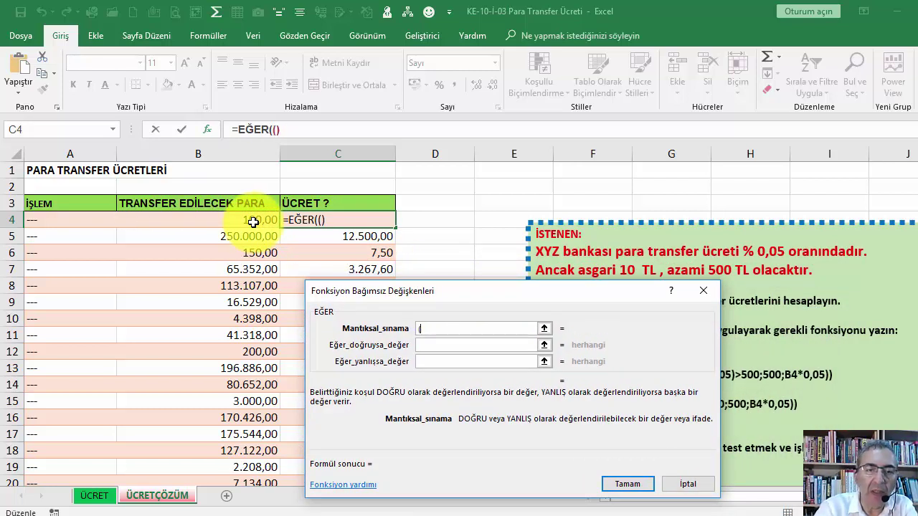
pyautogui.click(253, 222)
pyautogui.write('*0')
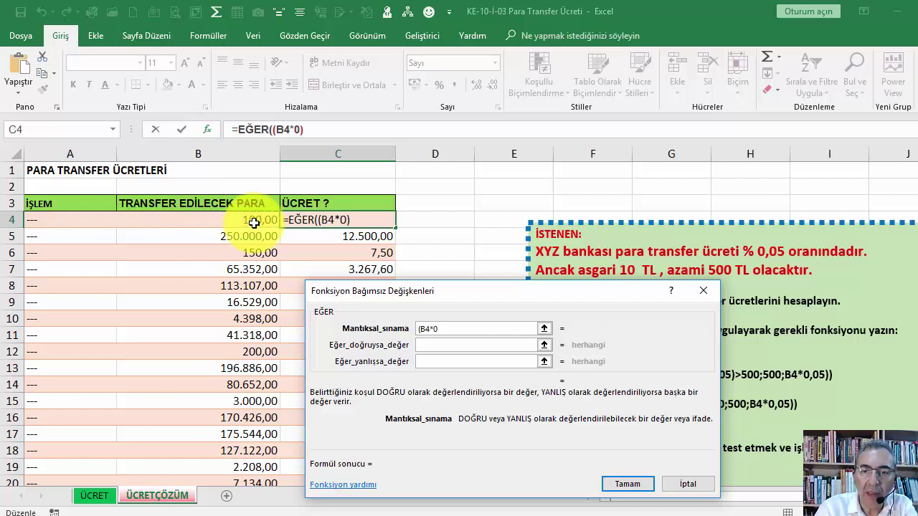
pyautogui.write(',05)')
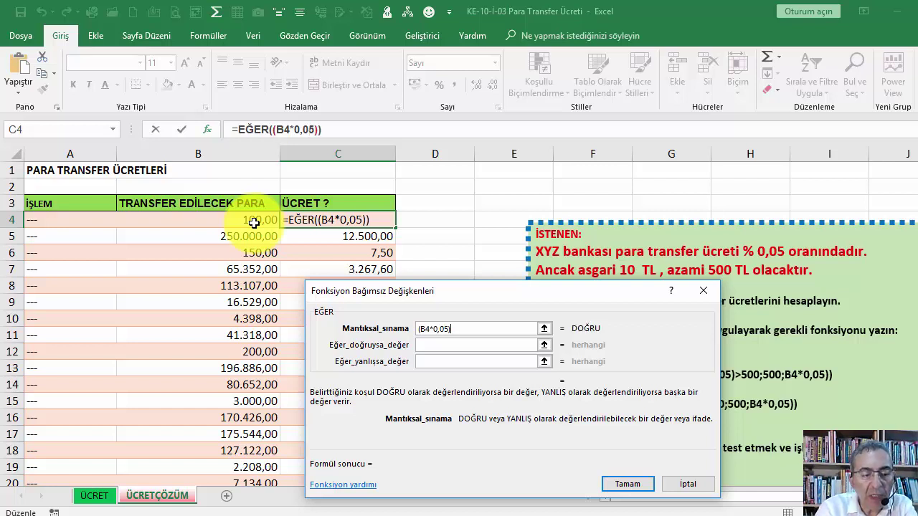
pyautogui.write('>')
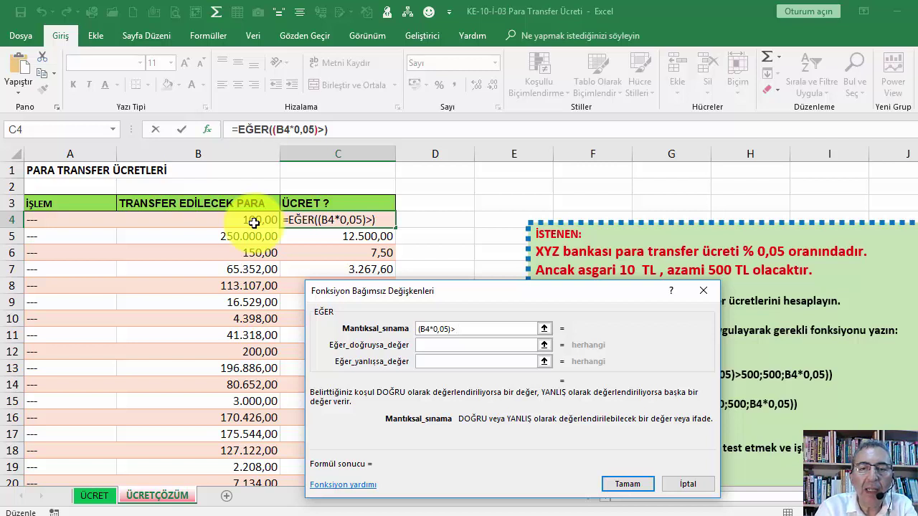
pyautogui.press('BackSpace')
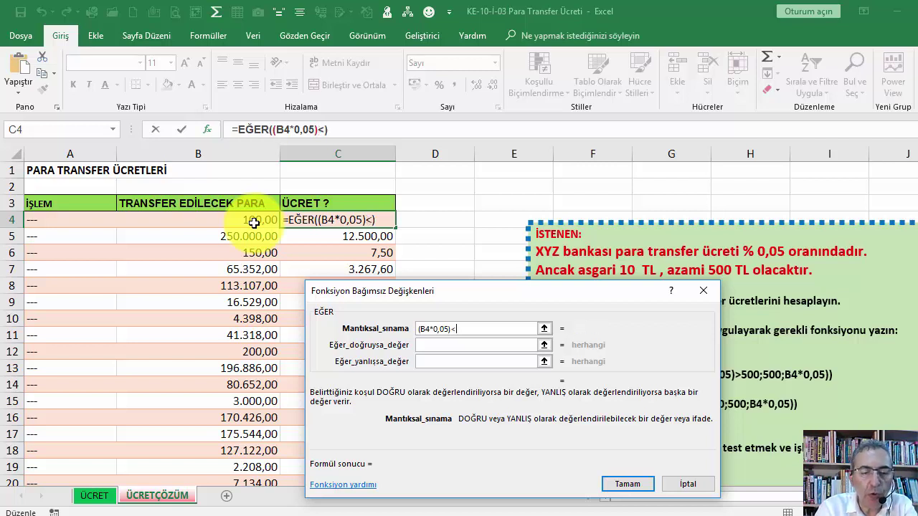
pyautogui.write('10')
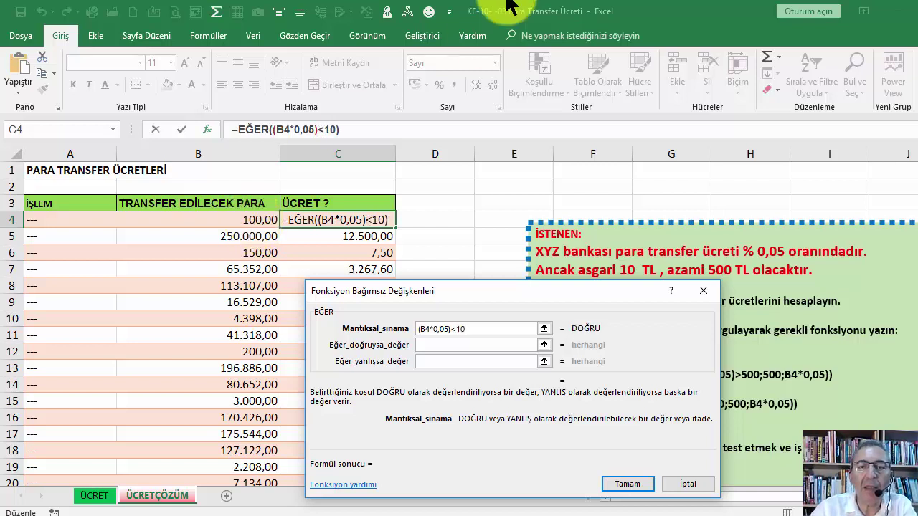
pyautogui.click(466, 331)
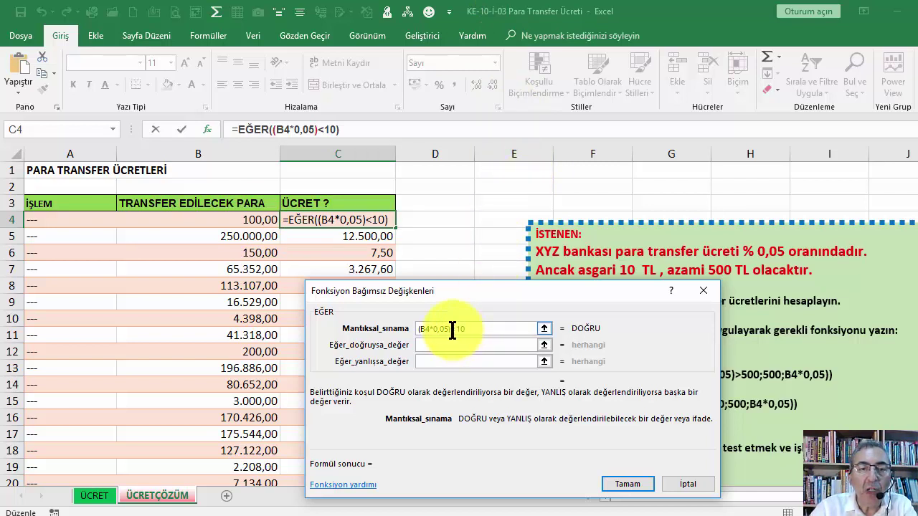
pyautogui.moveTo(409, 328); pyautogui.dragTo(485, 330)
pyautogui.click(478, 330)
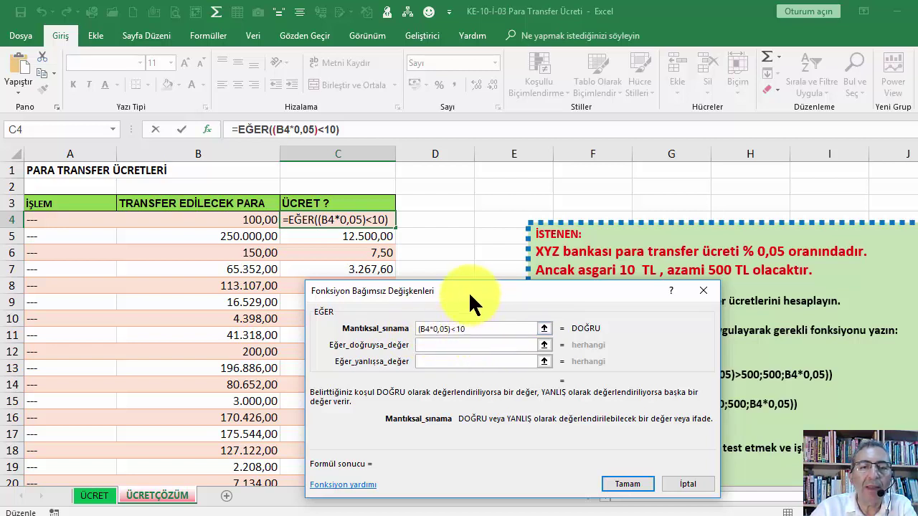
pyautogui.moveTo(468, 291); pyautogui.dragTo(467, 277)
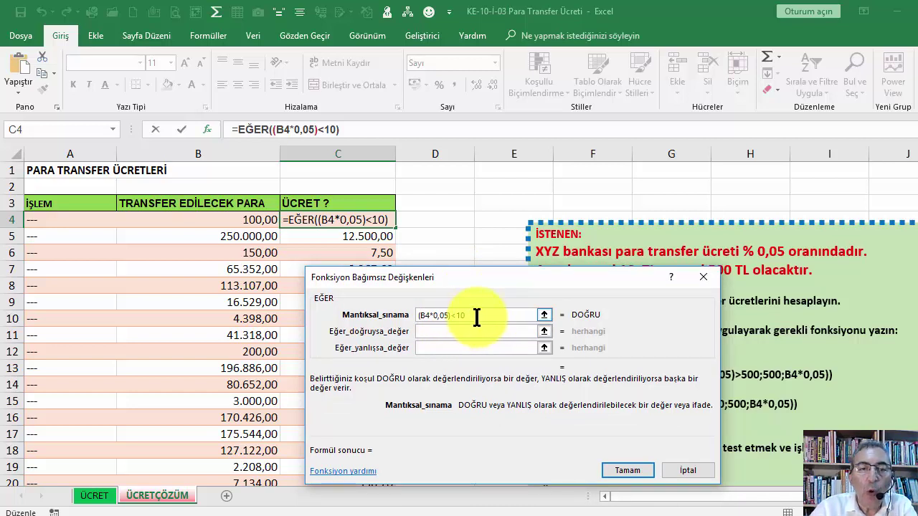
# Make the true value 10 and nest a second EĞER as the false value.
pyautogui.click(439, 331)
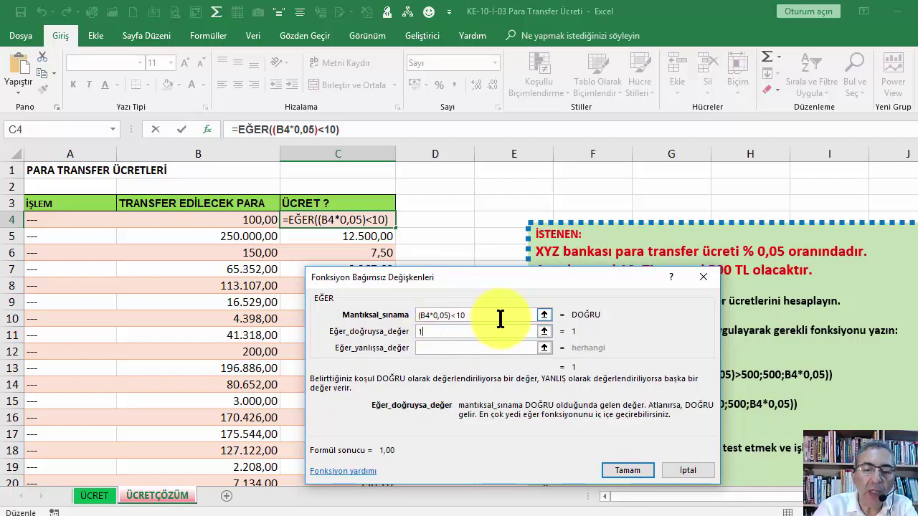
pyautogui.write('0')
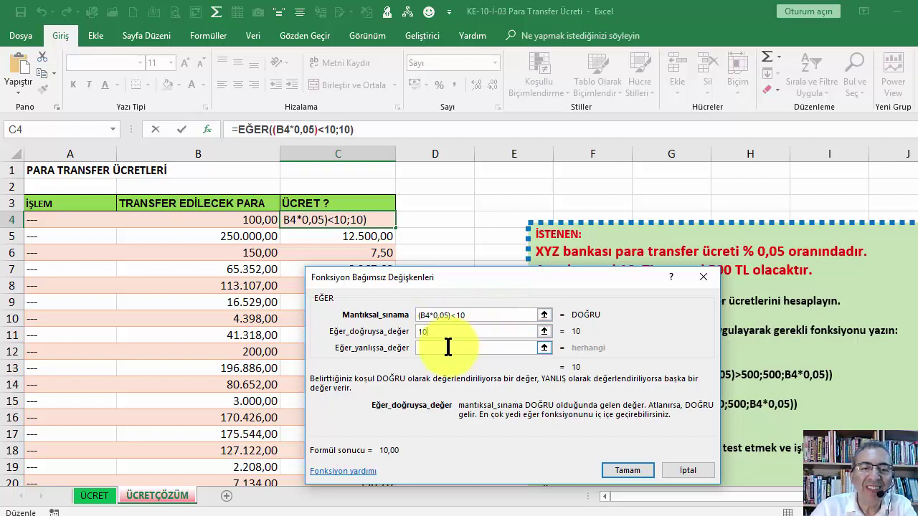
pyautogui.click(435, 347)
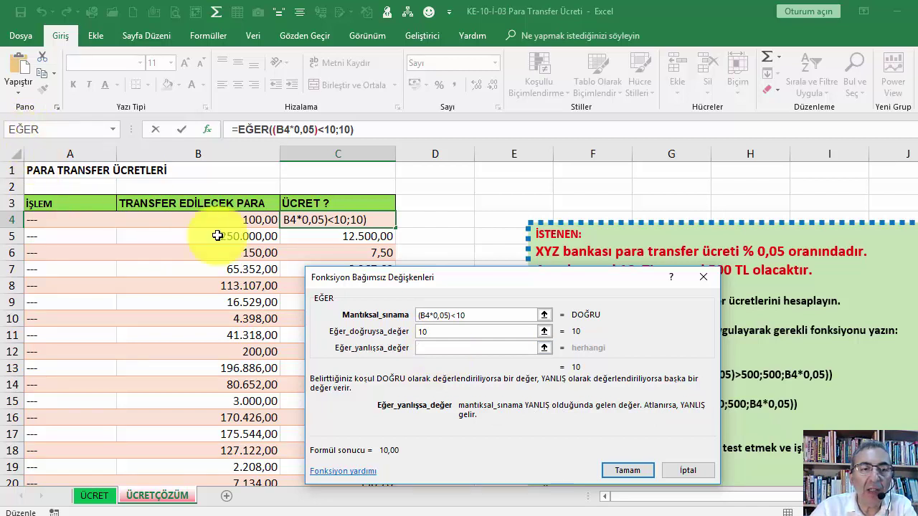
pyautogui.click(35, 126)
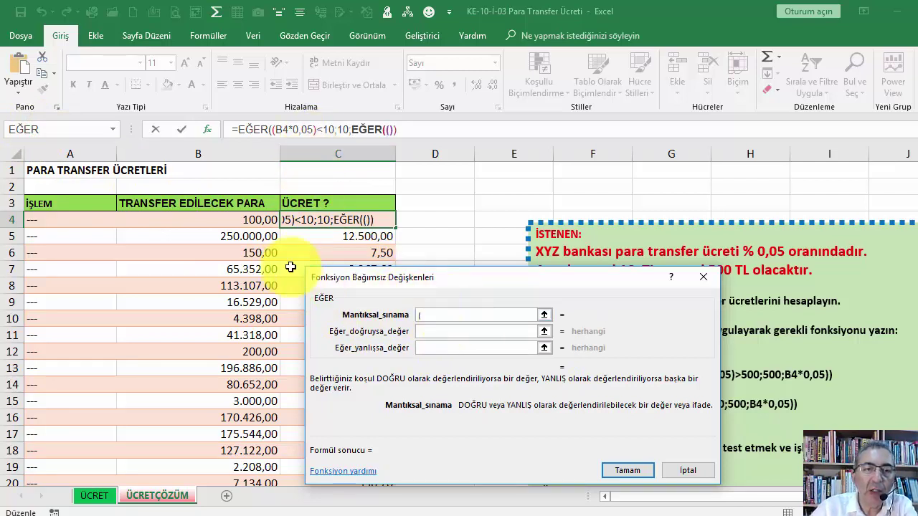
# Give the inner EĞER test (B4*0,05)>500, true value 500, false value B4*0,05, and commit.
pyautogui.click(251, 219)
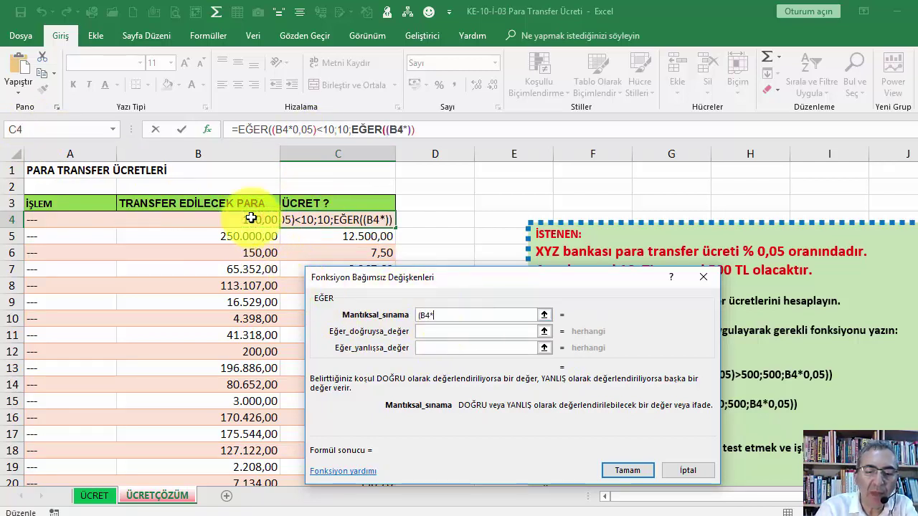
pyautogui.write('0,0')
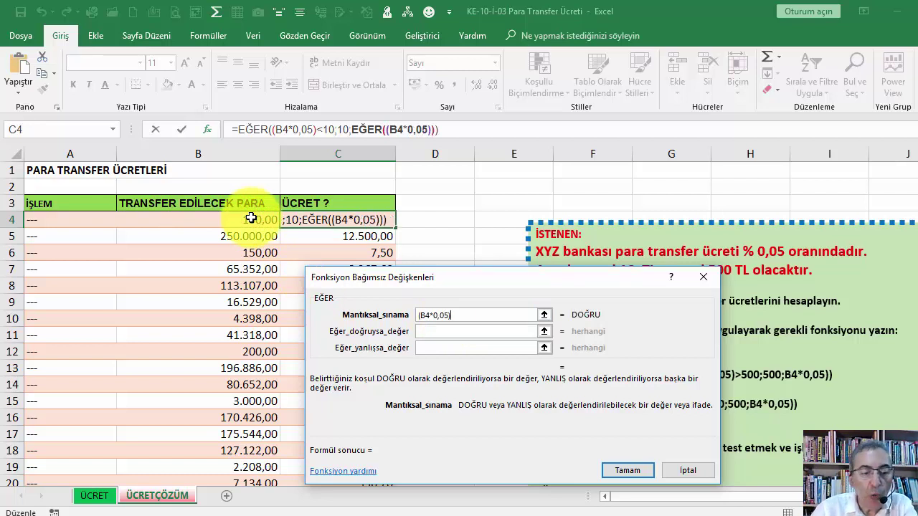
pyautogui.write('5)>500')
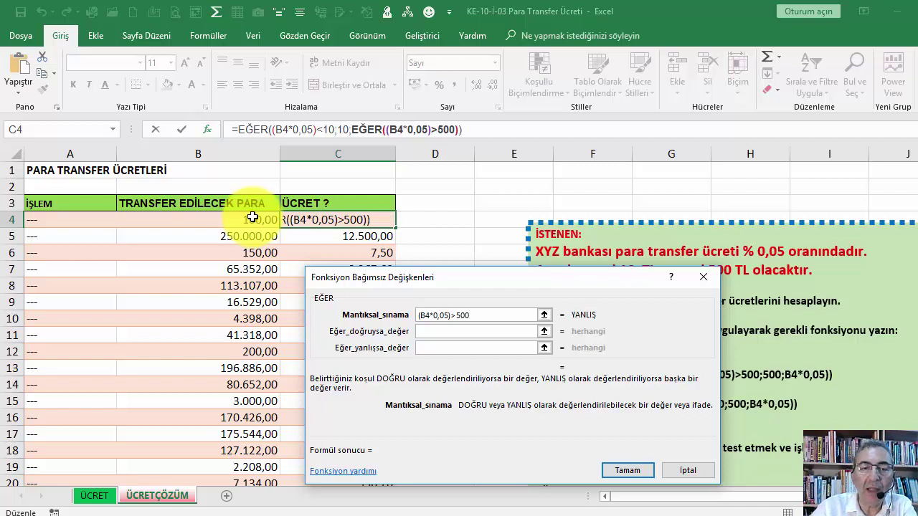
pyautogui.click(433, 333)
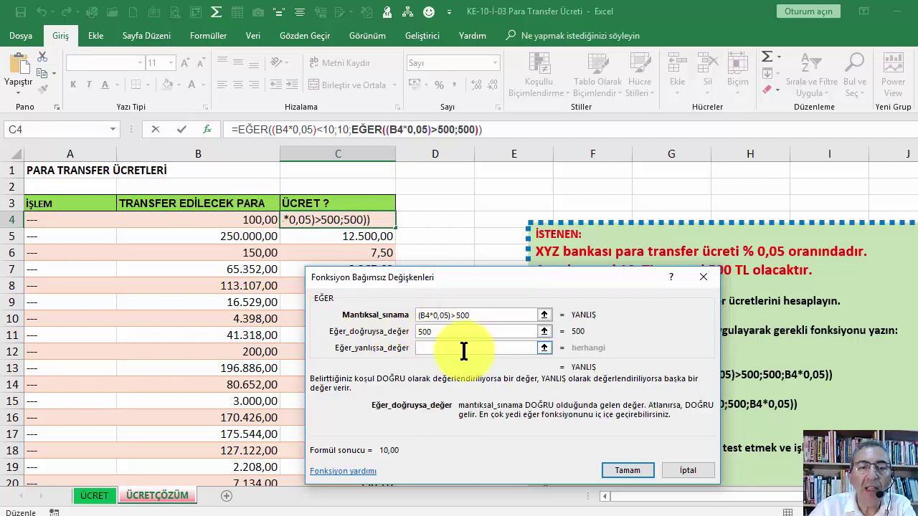
pyautogui.click(458, 350)
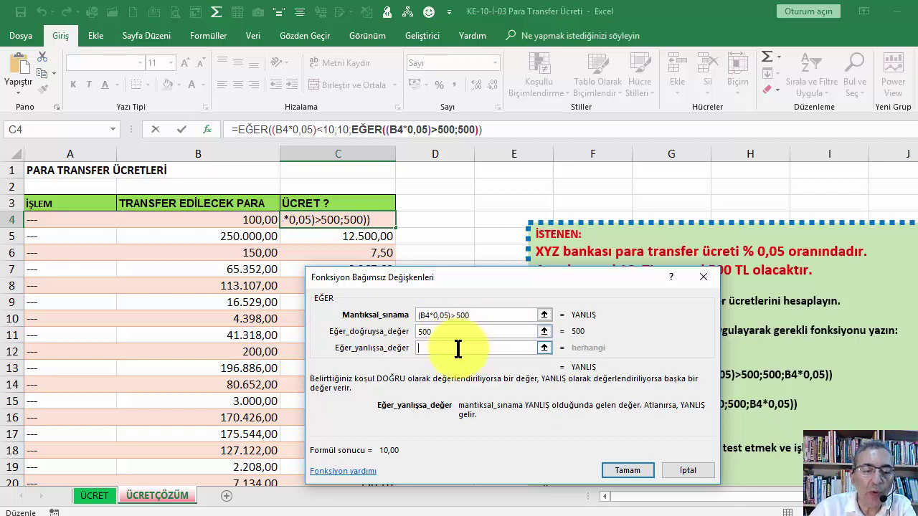
pyautogui.click(249, 220)
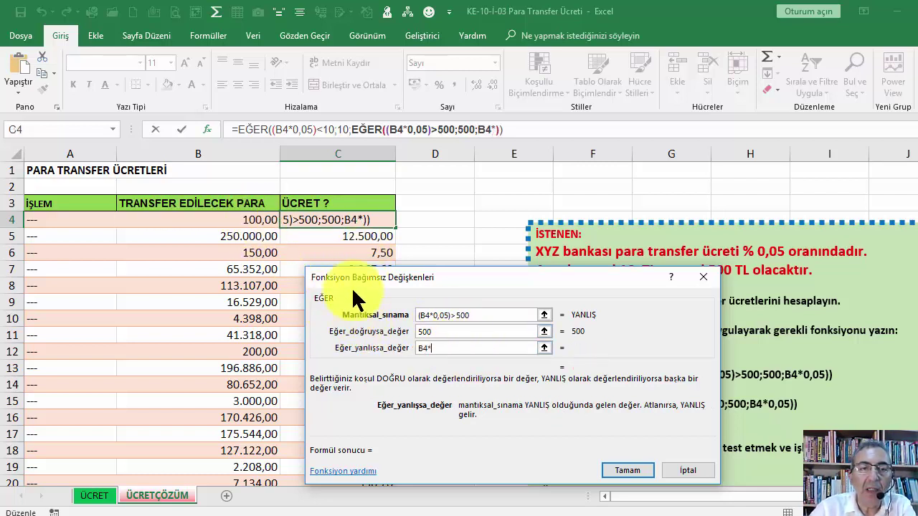
pyautogui.write('0,')
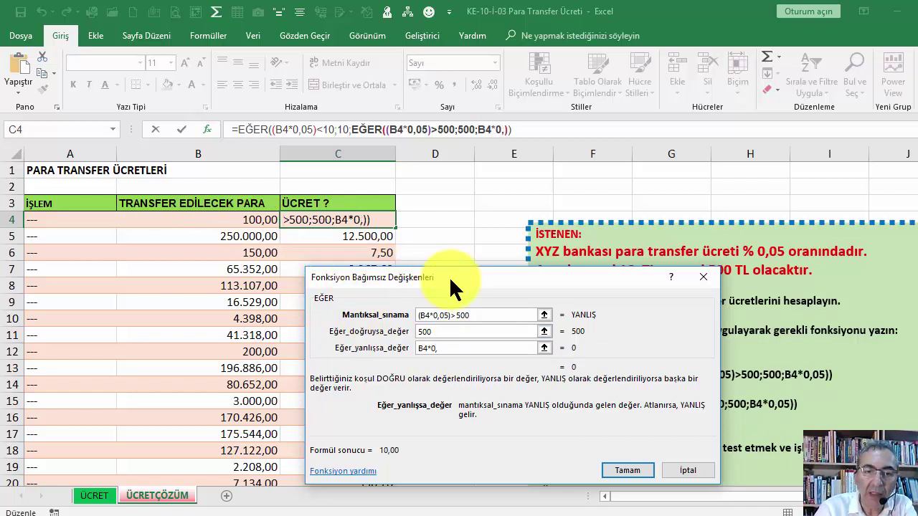
pyautogui.write('05')
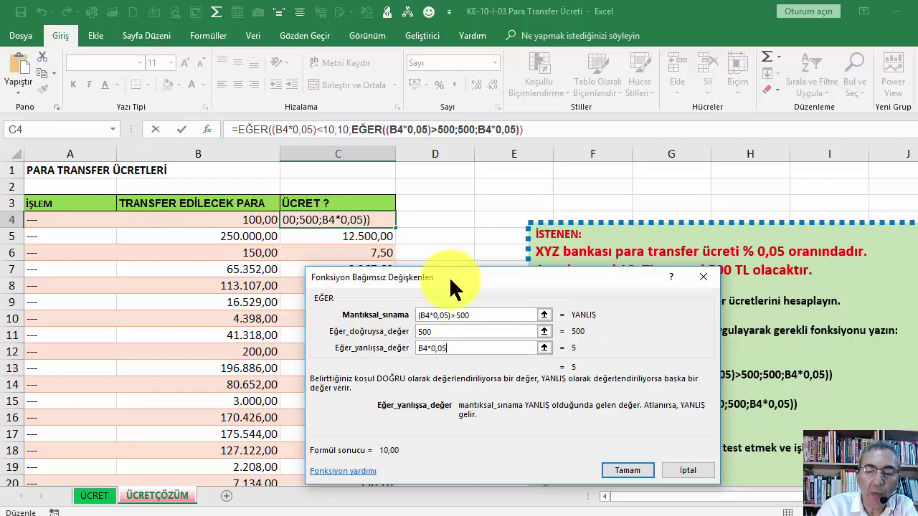
pyautogui.press('Return')
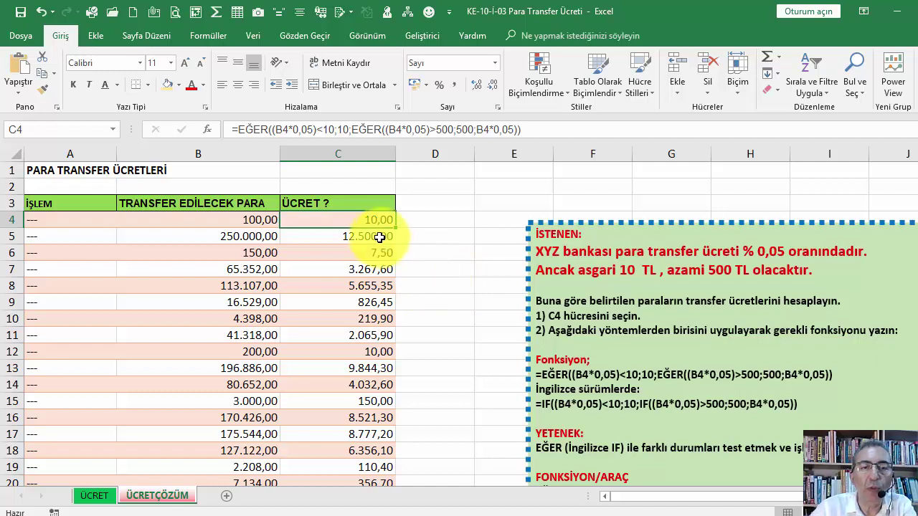
# Fill the nested fee formula down column C without formatting to keep the row shading.
pyautogui.doubleClick(398, 232)
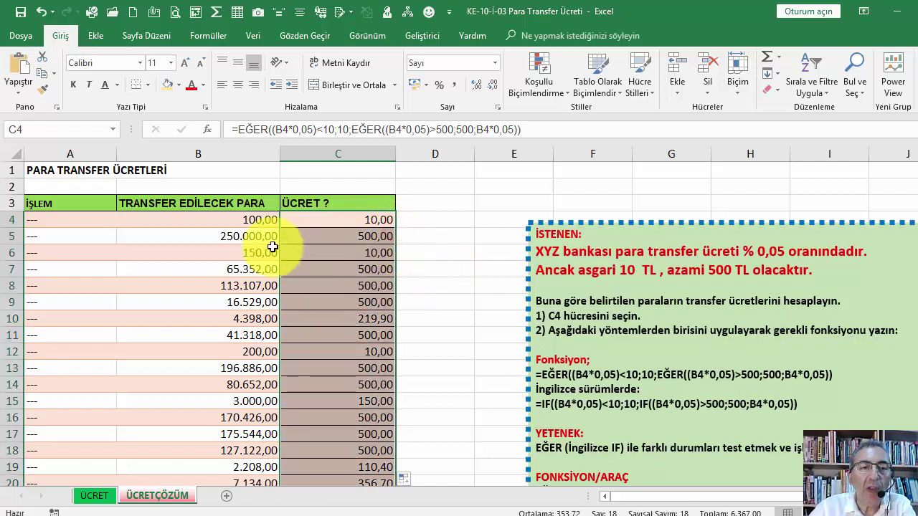
pyautogui.click(246, 224)
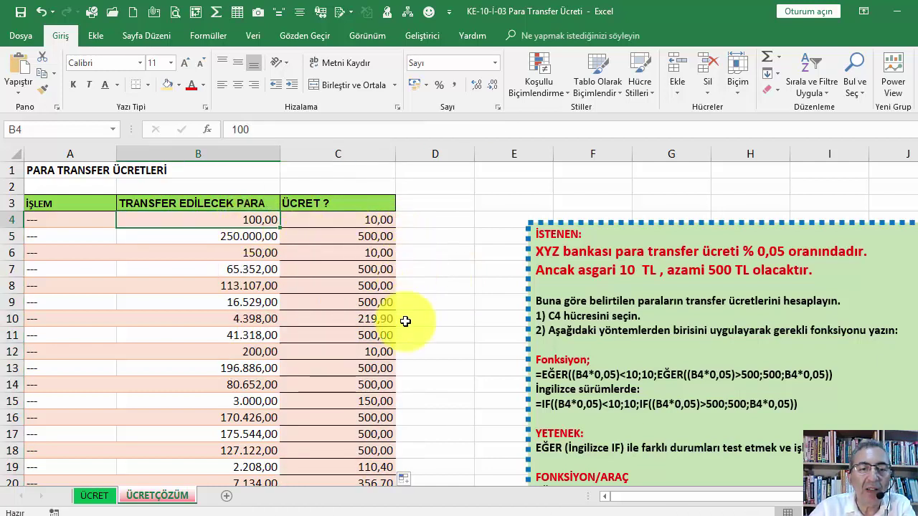
pyautogui.click(405, 478)
pyautogui.click(449, 446)
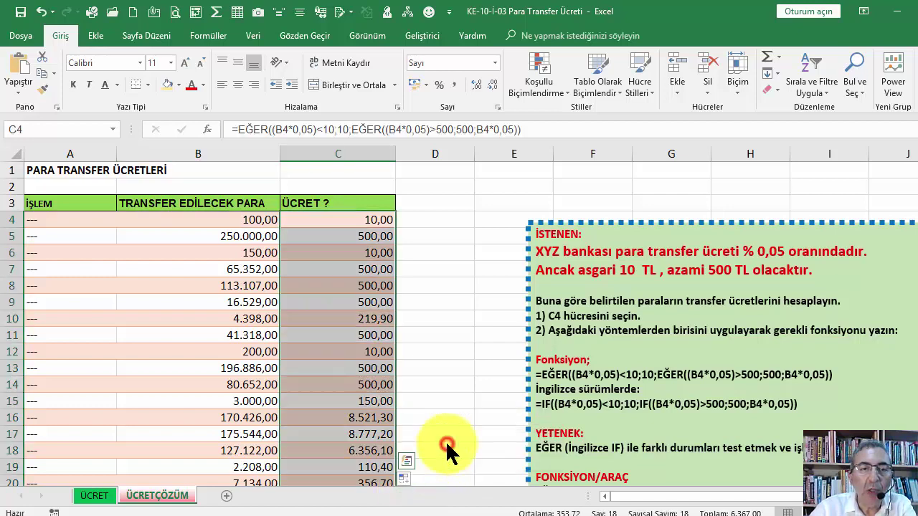
pyautogui.click(354, 222)
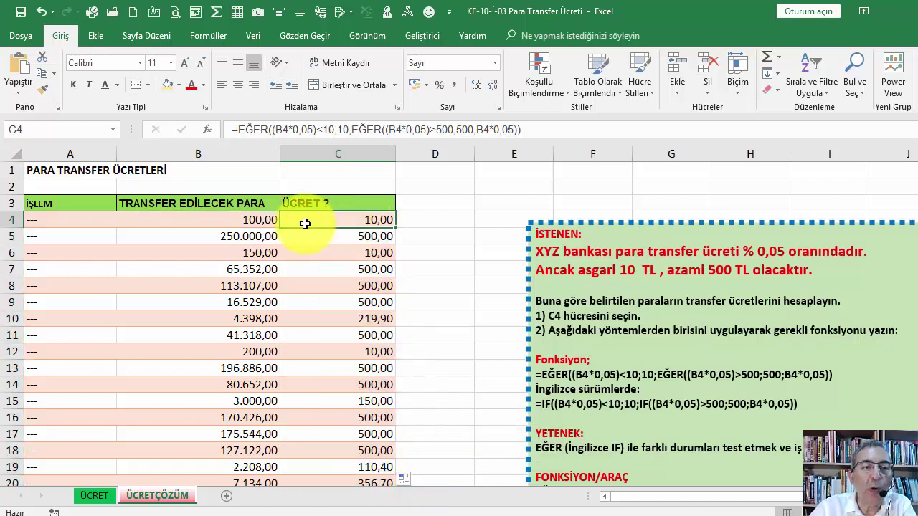
# Test the formula by entering 3 in B4, then check fees in C7 and C10 (219,90).
pyautogui.click(256, 217)
pyautogui.write('3')
pyautogui.press('Return')
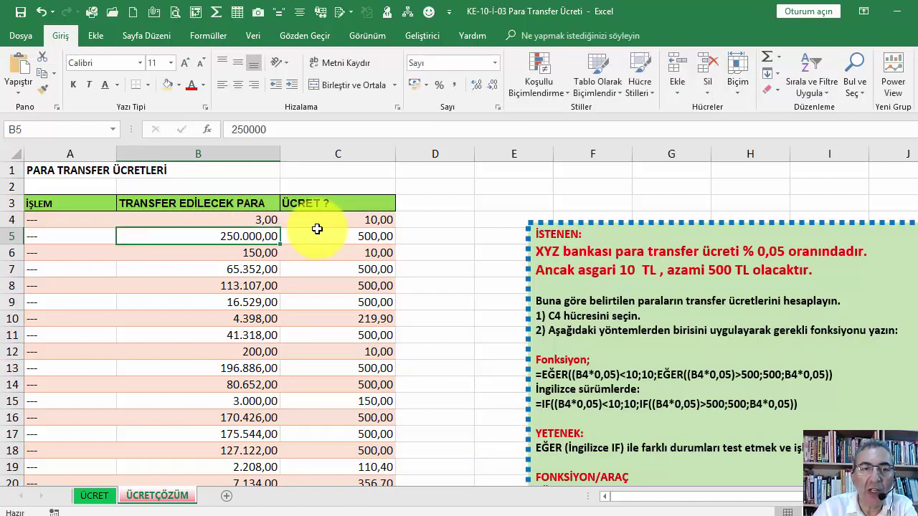
pyautogui.press('Up')
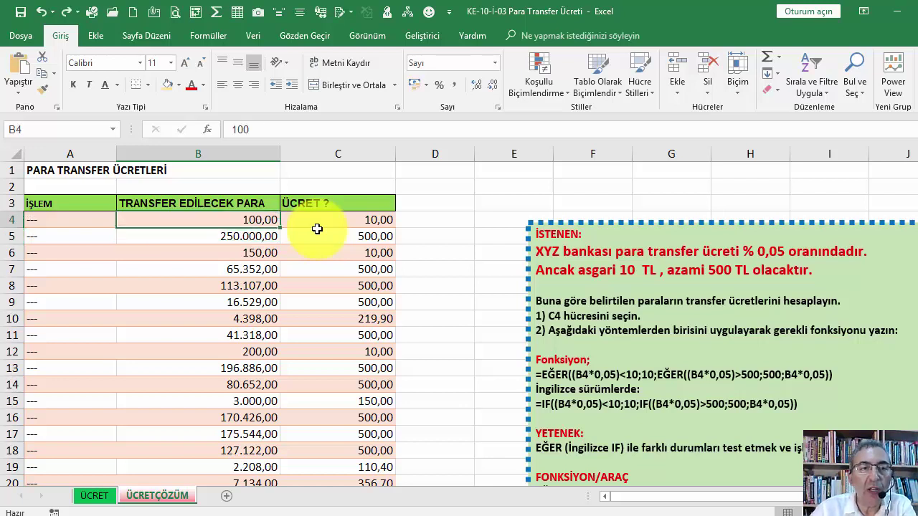
pyautogui.click(268, 240)
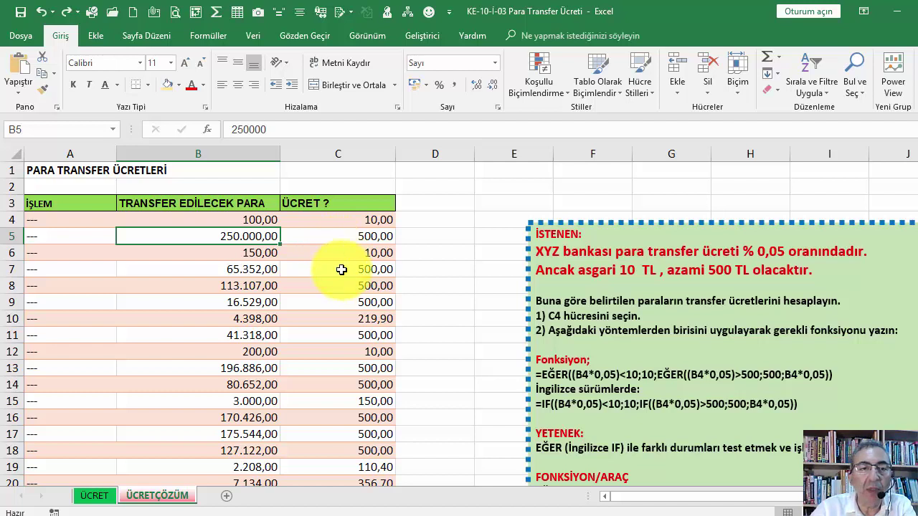
pyautogui.click(339, 267)
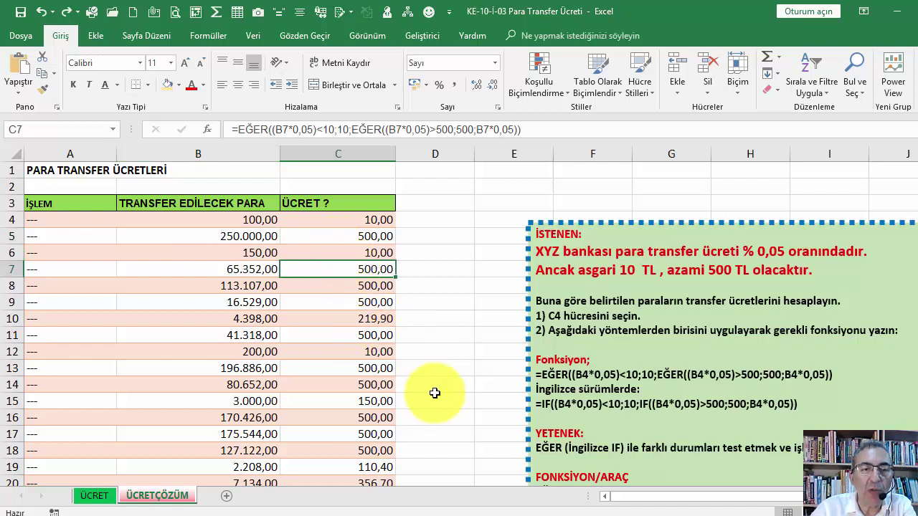
pyautogui.click(243, 319)
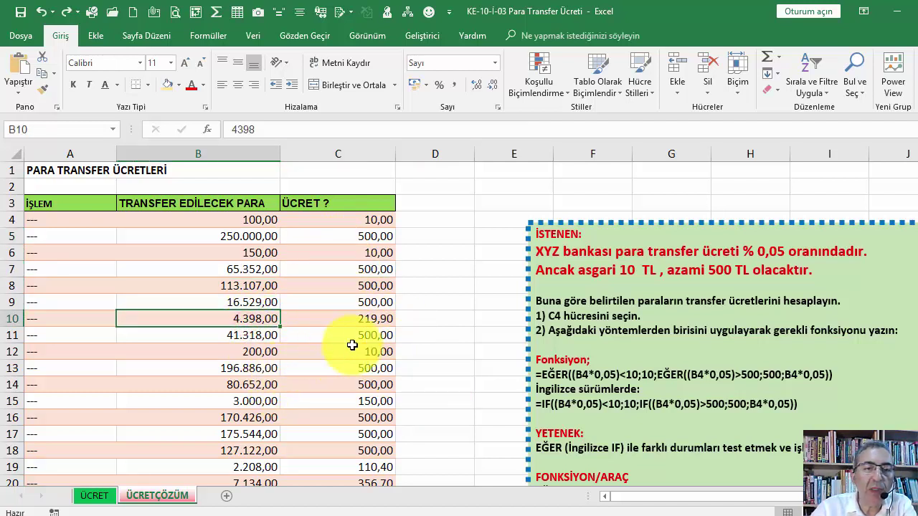
pyautogui.click(360, 323)
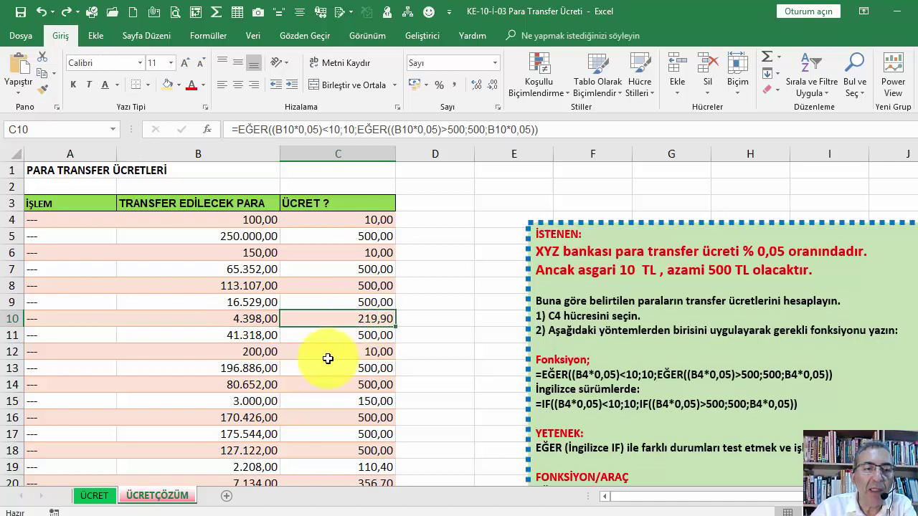
pyautogui.scroll(-2, 345, 359)
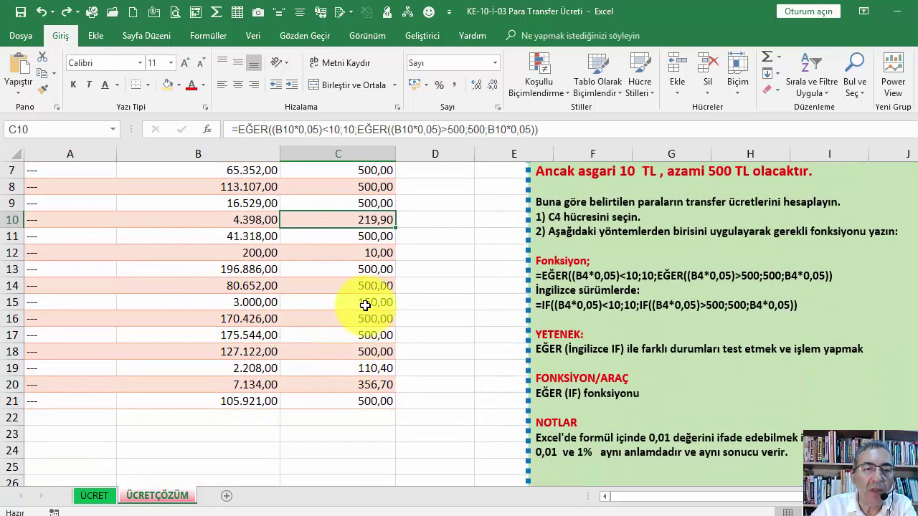
pyautogui.click(364, 301)
pyautogui.click(236, 302)
pyautogui.scroll(-2, 412, 315)
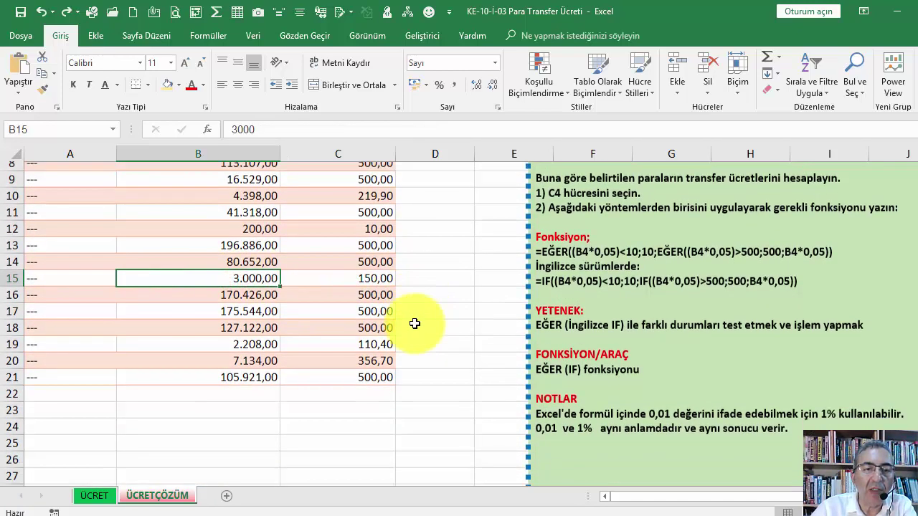
pyautogui.click(225, 286)
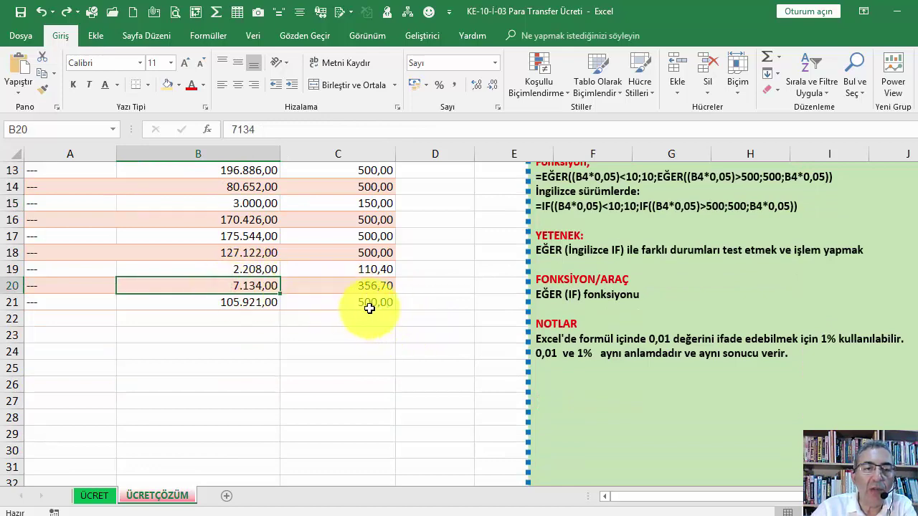
pyautogui.scroll(3, 369, 306)
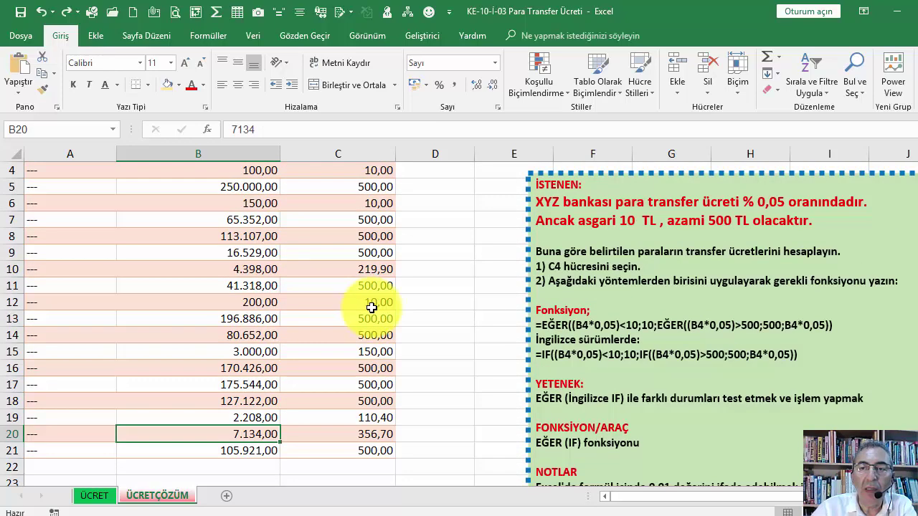
pyautogui.click(771, 203)
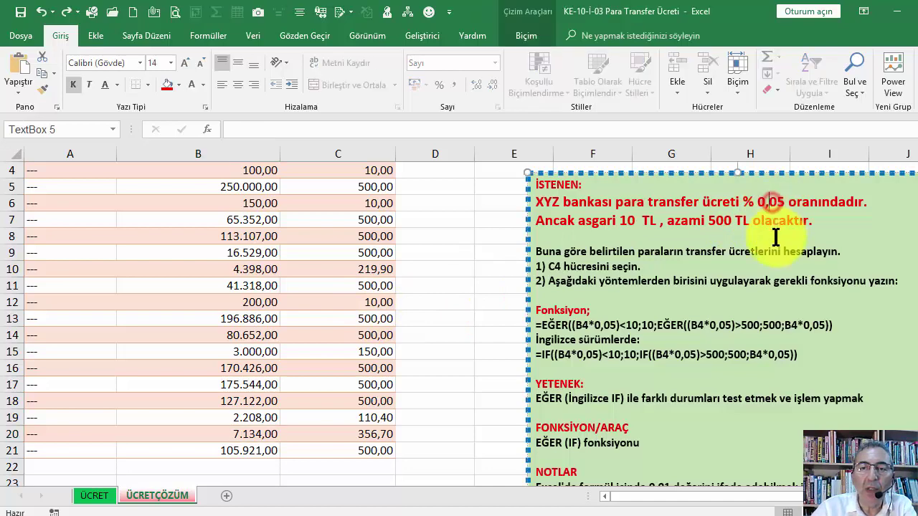
pyautogui.scroll(1, 495, 266)
pyautogui.click(336, 259)
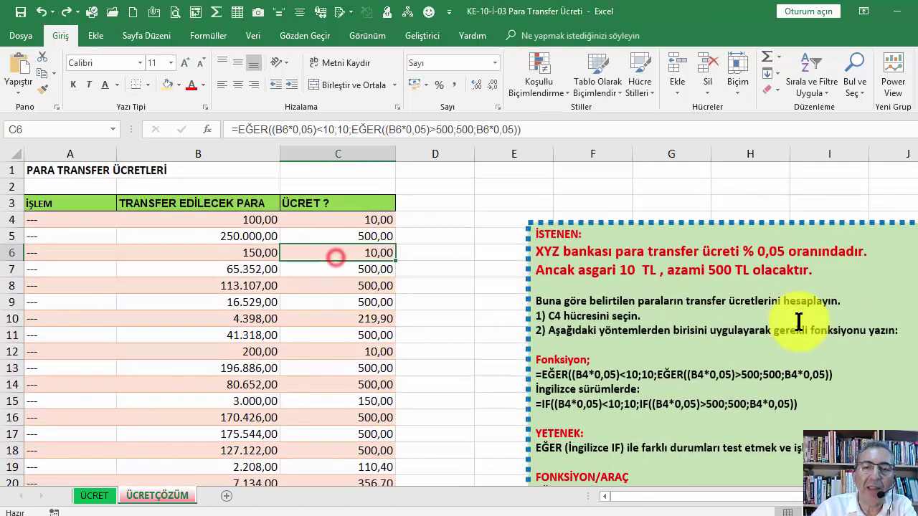
pyautogui.scroll(-3, 372, 307)
pyautogui.scroll(3, 372, 307)
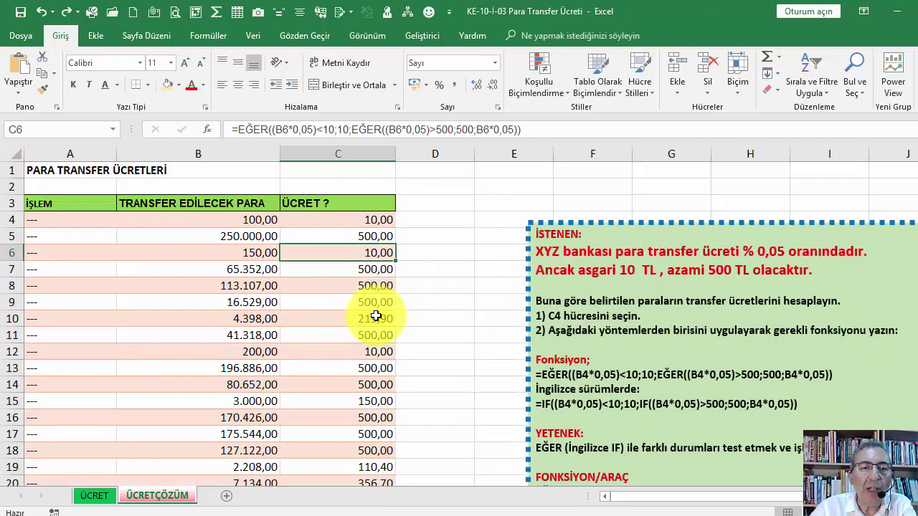
pyautogui.scroll(-3, 358, 315)
pyautogui.scroll(3, 342, 296)
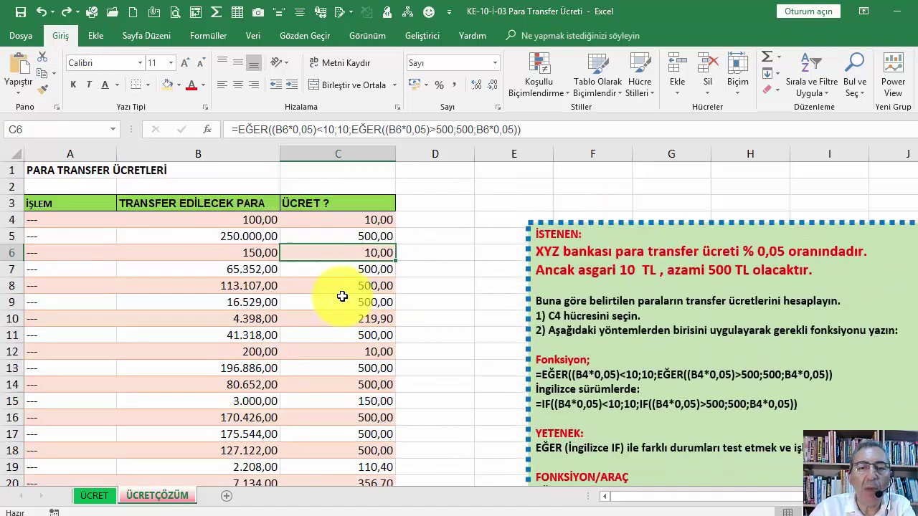
# Show the inner EĞER's arguments for C4: (B4*0,05)>500, 500 and B4*0,05.
pyautogui.click(369, 220)
pyautogui.click(207, 129)
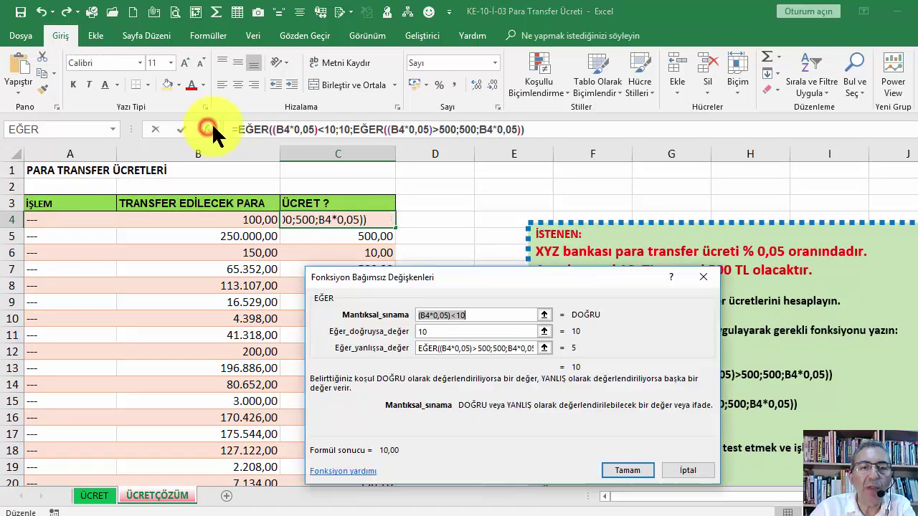
pyautogui.moveTo(462, 273); pyautogui.dragTo(498, 205)
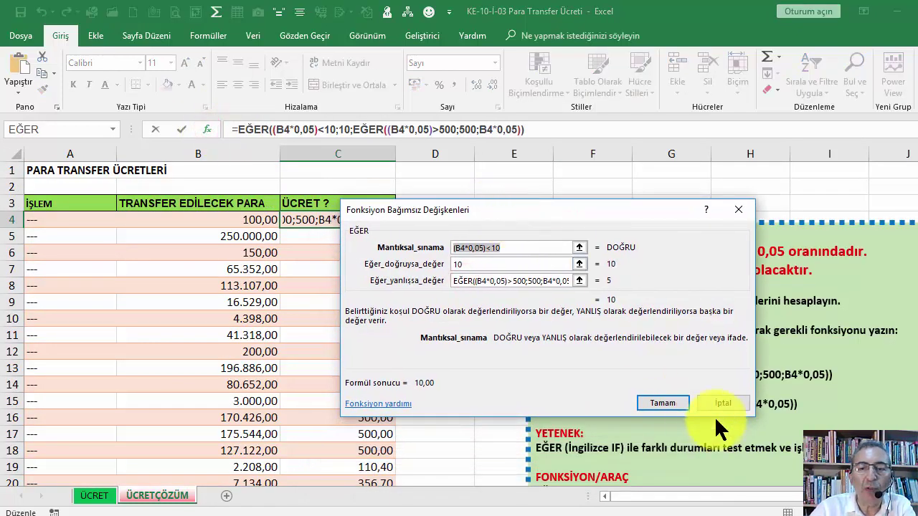
pyautogui.click(658, 402)
pyautogui.click(207, 129)
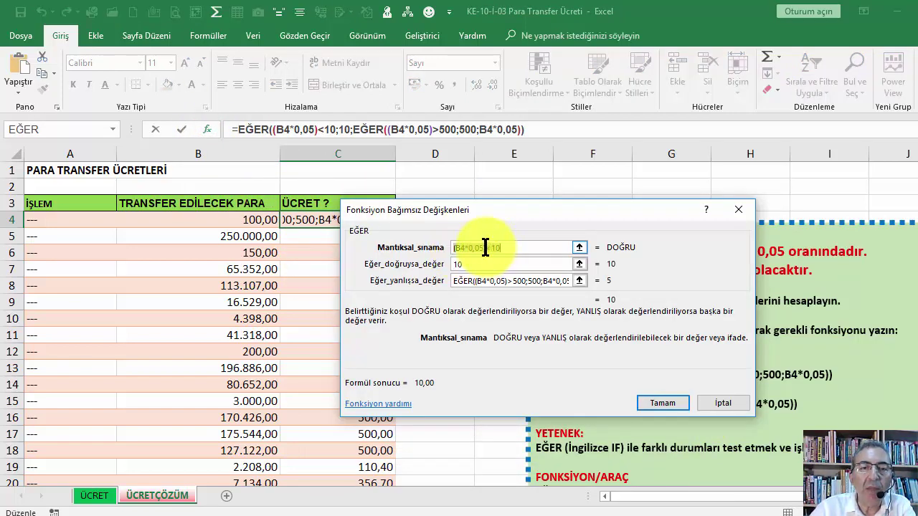
pyautogui.moveTo(486, 209); pyautogui.dragTo(514, 285)
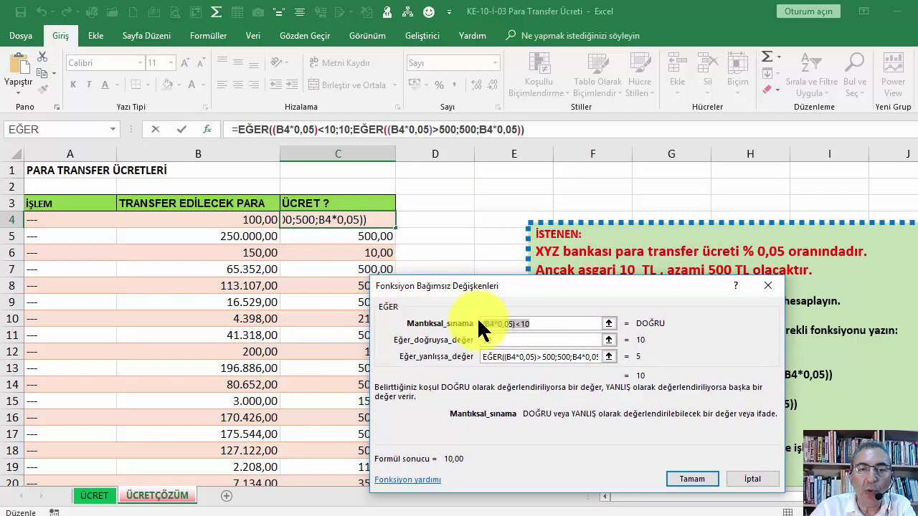
pyautogui.moveTo(515, 324); pyautogui.dragTo(468, 323)
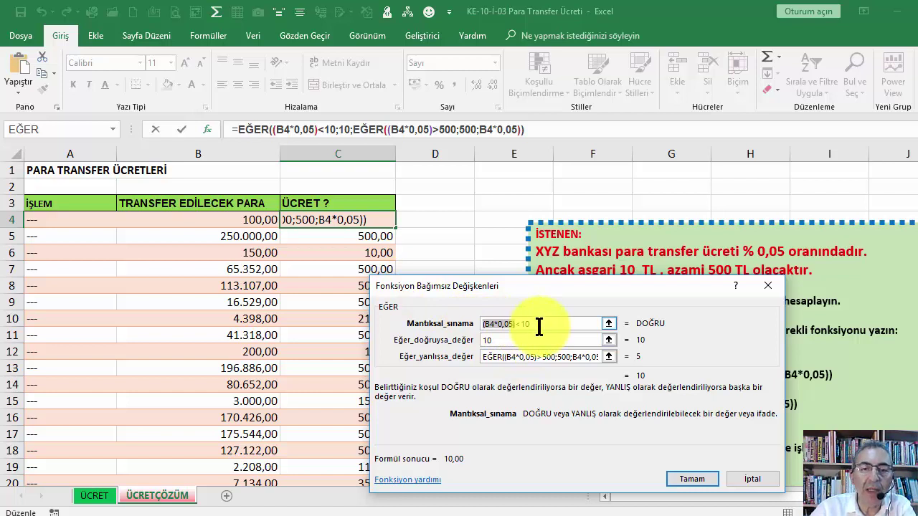
pyautogui.click(364, 129)
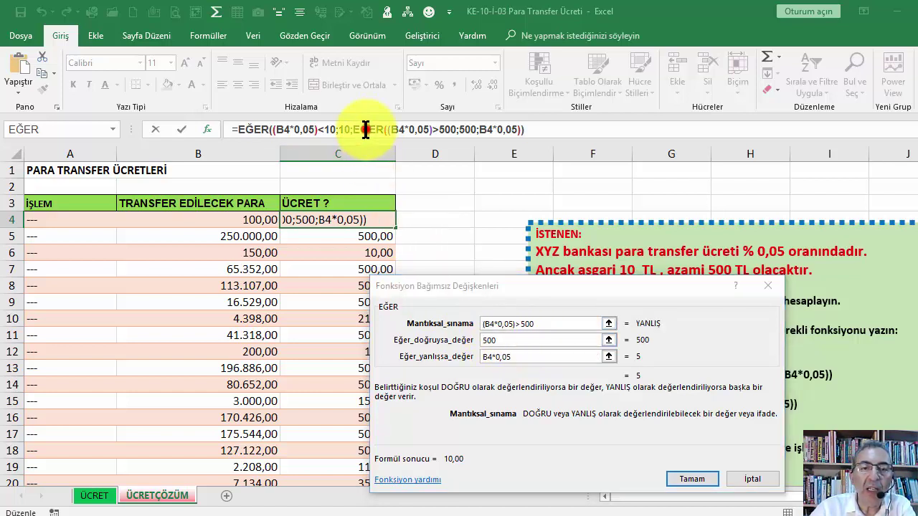
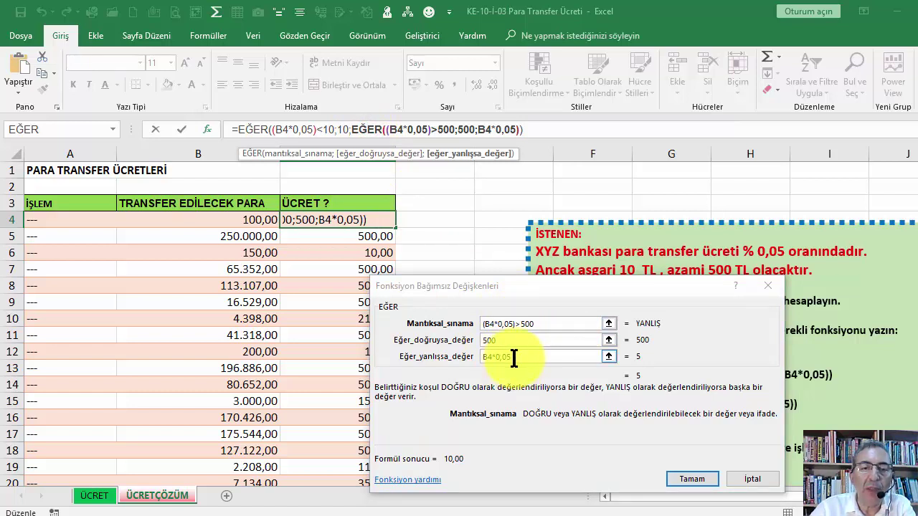
pyautogui.click(692, 479)
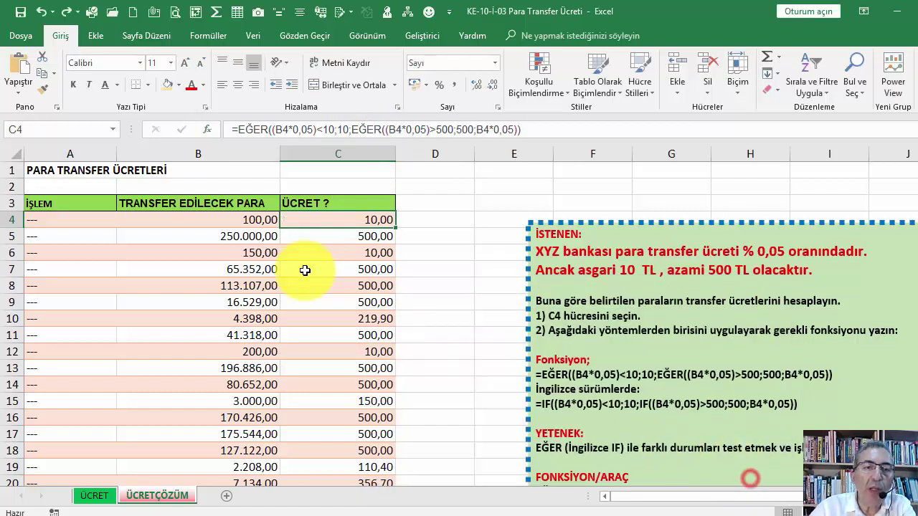
pyautogui.click(418, 222)
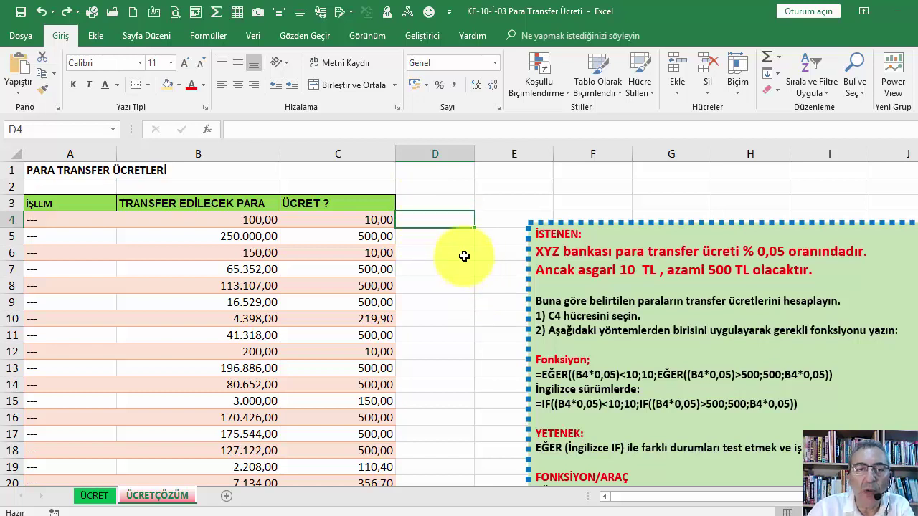
# Check the fee formula in C4, then narrow the ÜCRET column C to width 18,43.
pyautogui.click(361, 223)
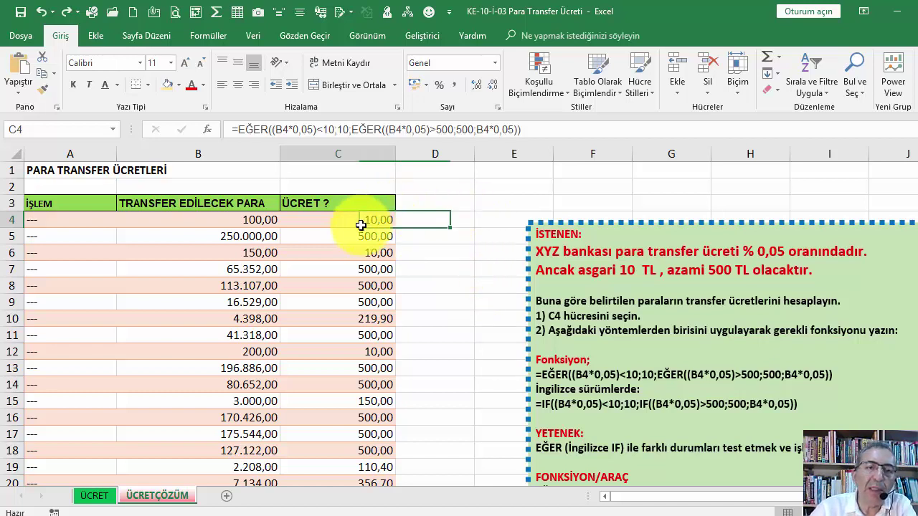
pyautogui.moveTo(395, 154); pyautogui.dragTo(389, 153)
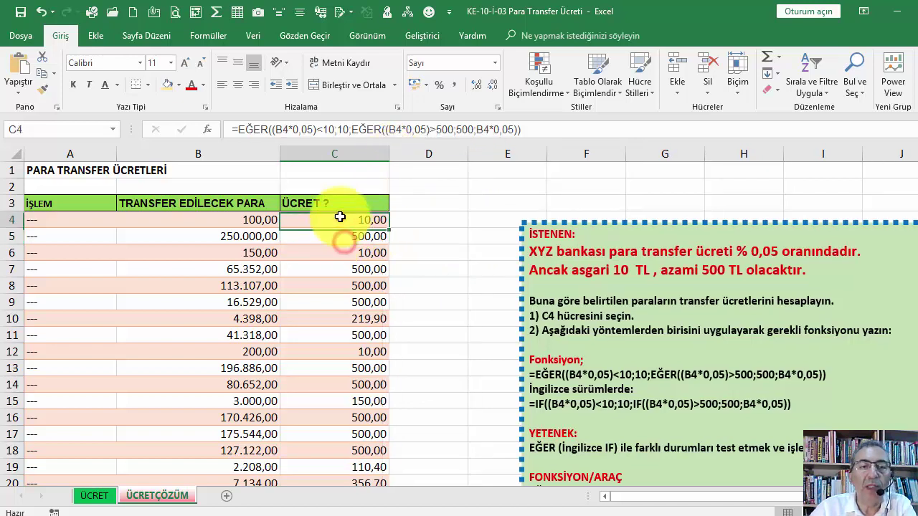